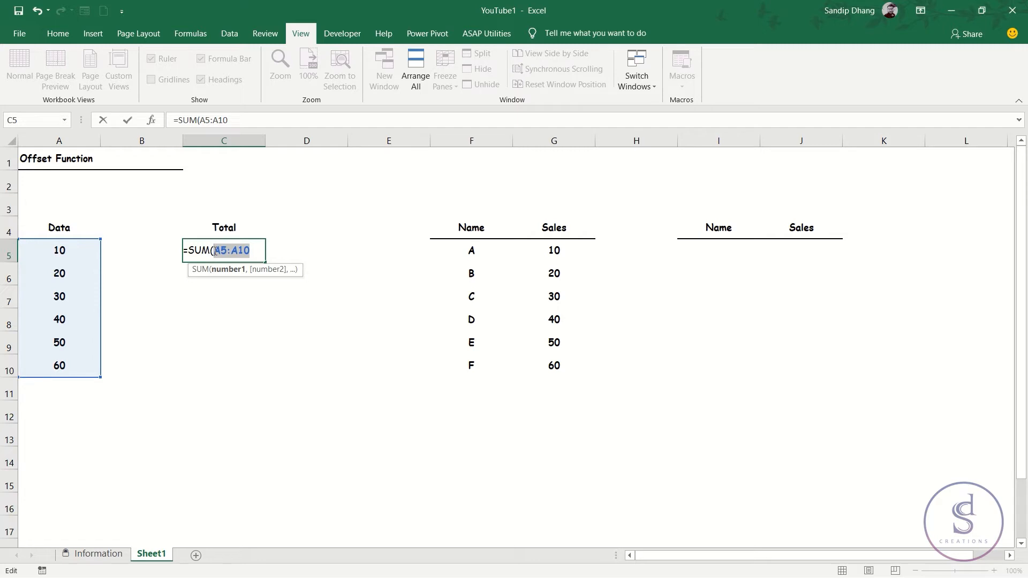
- Replace the range inside C5's SUM formula with an OFFSET function that uses the Total header cell C4 as reference
key("BackSpace")
type("offset")
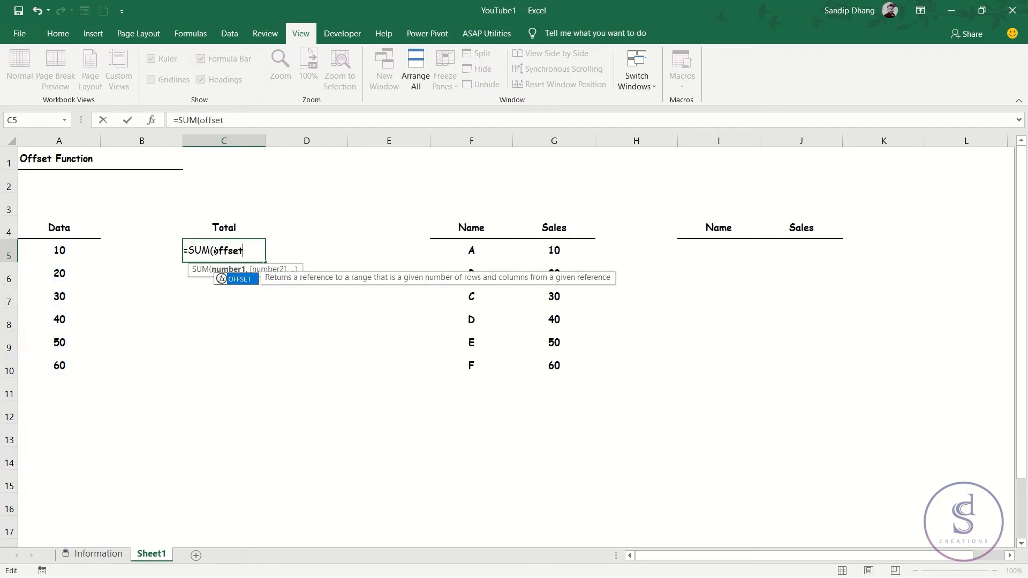
key("Tab")
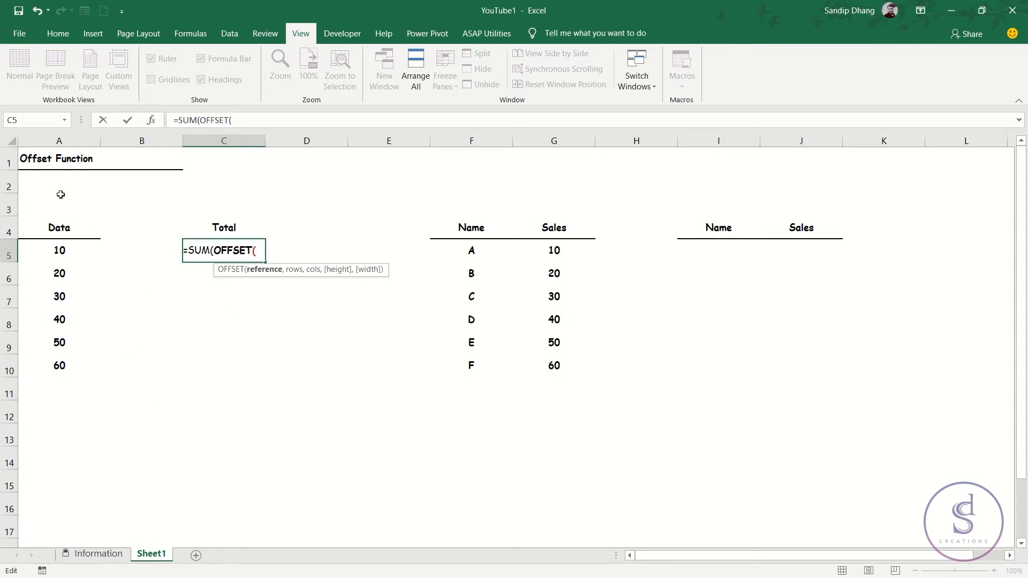
left_click(37, 162)
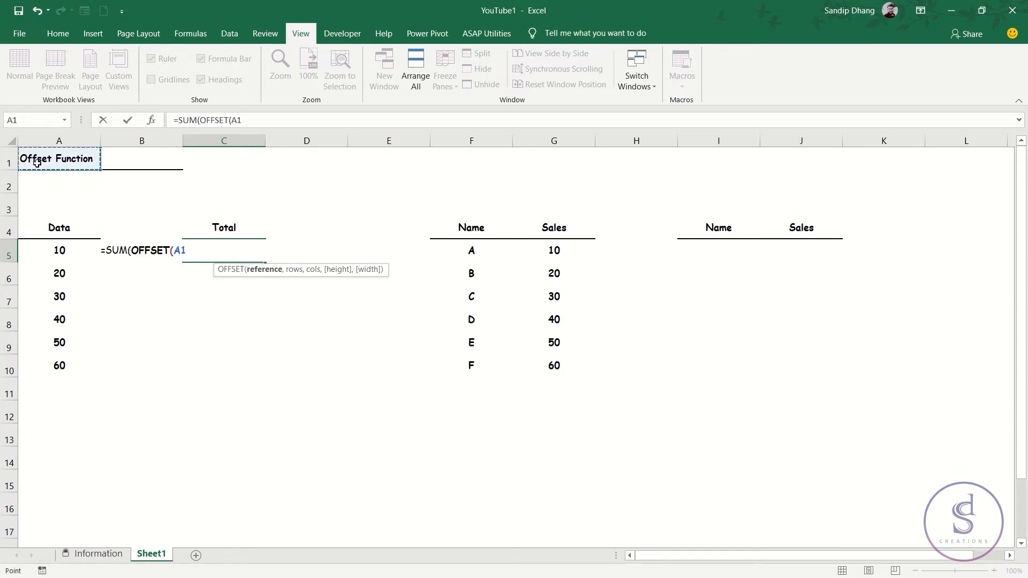
left_click(396, 171)
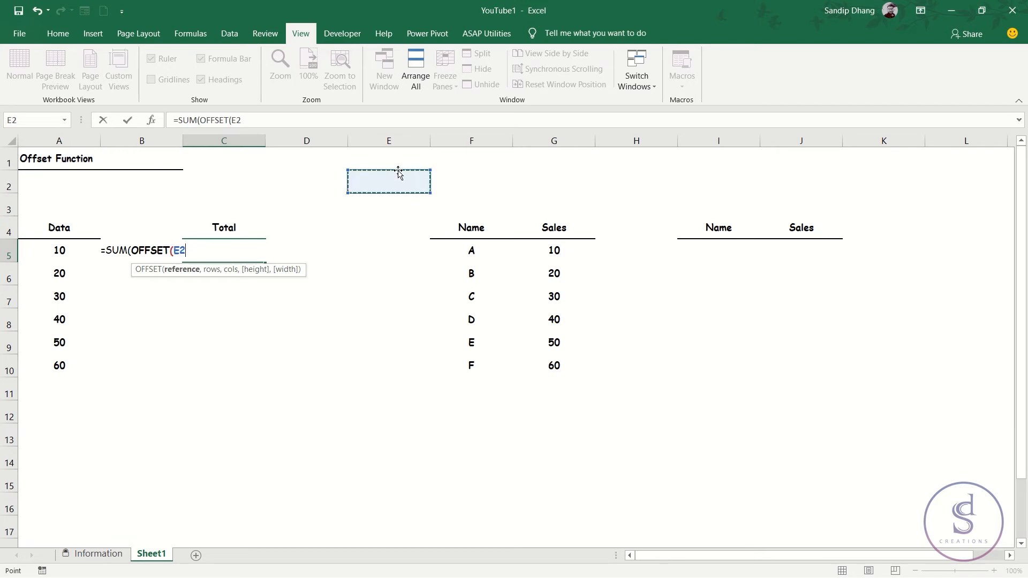
left_click(63, 253)
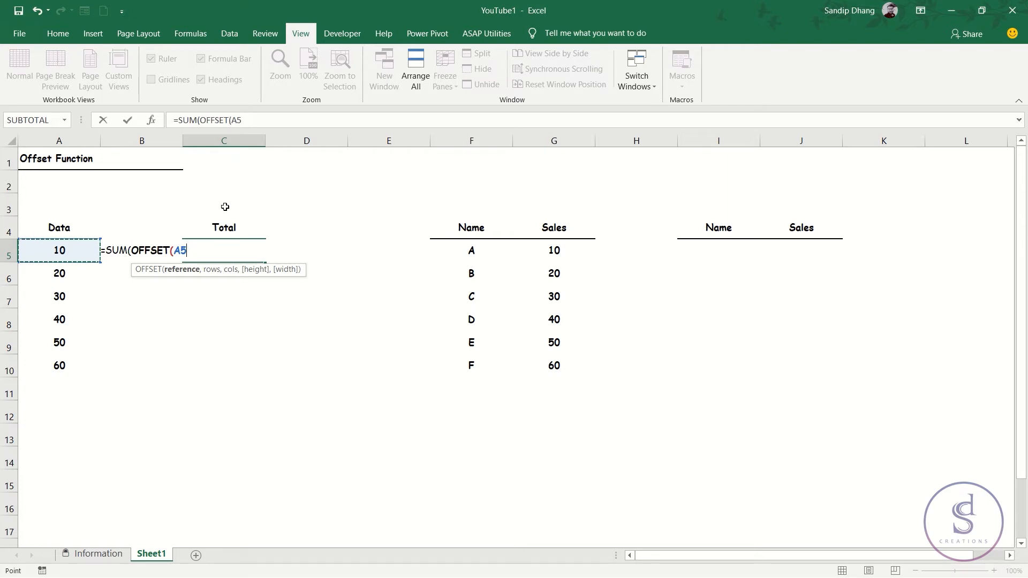
left_click(221, 225)
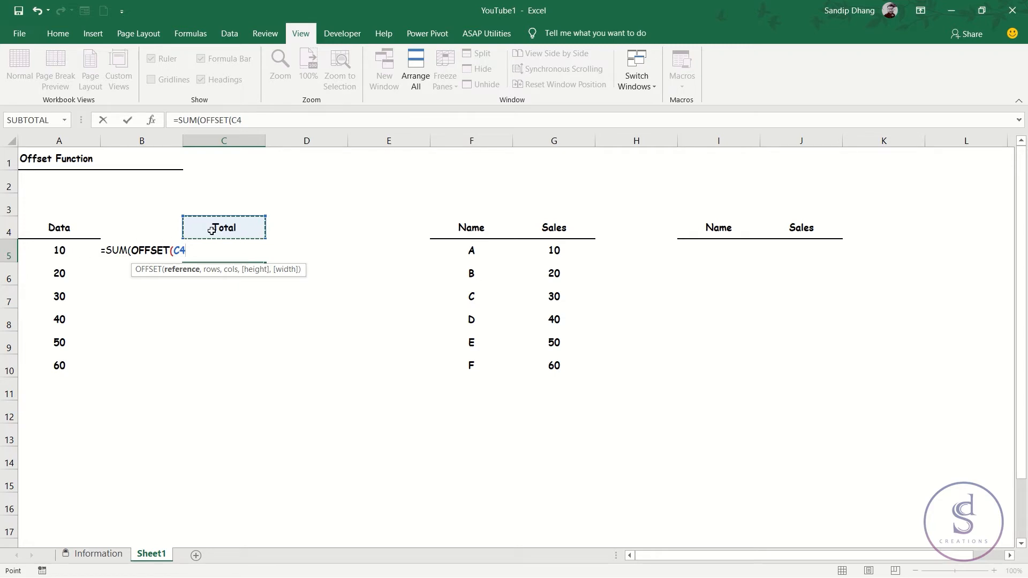
- Complete the OFFSET arguments in C5 with 1 row, -2 columns and a height of 6, and close the function
type(",")
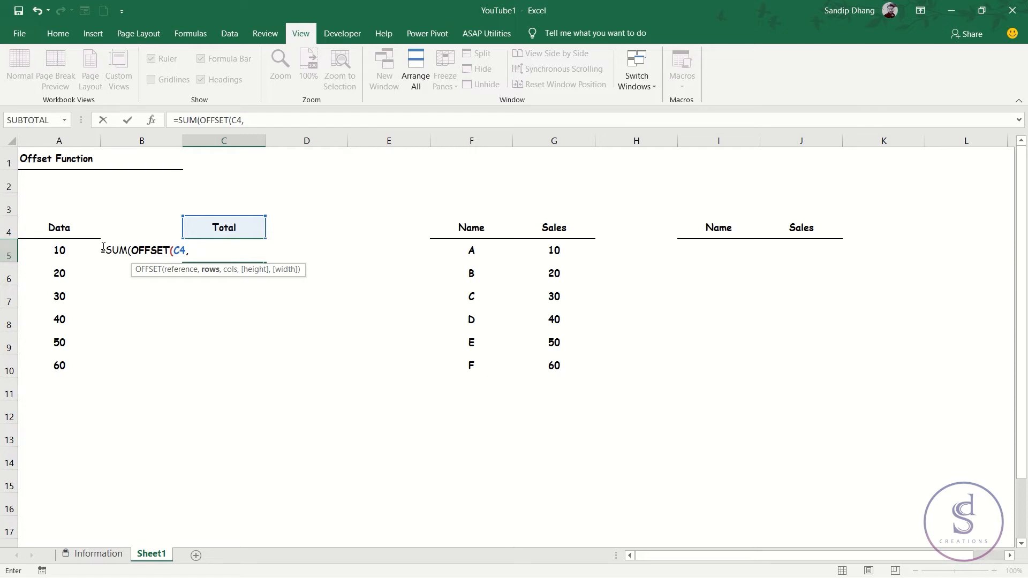
type("1,")
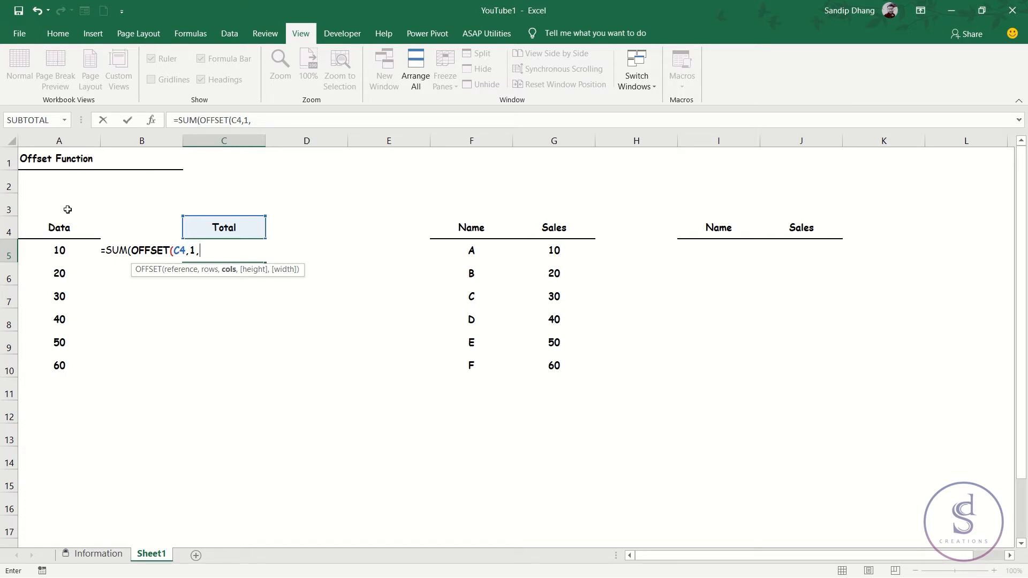
type("-2")
type(",6")
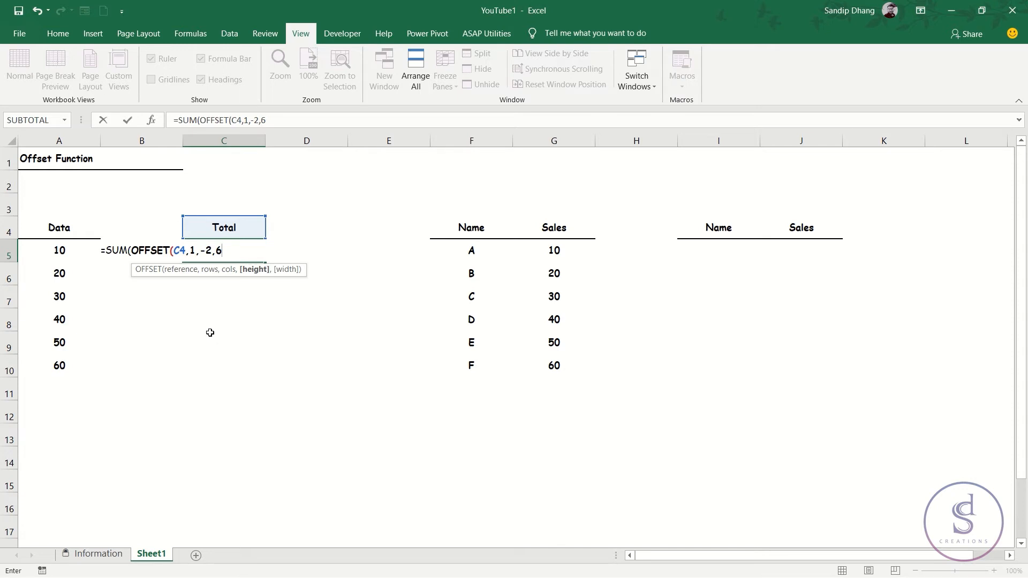
type(")")
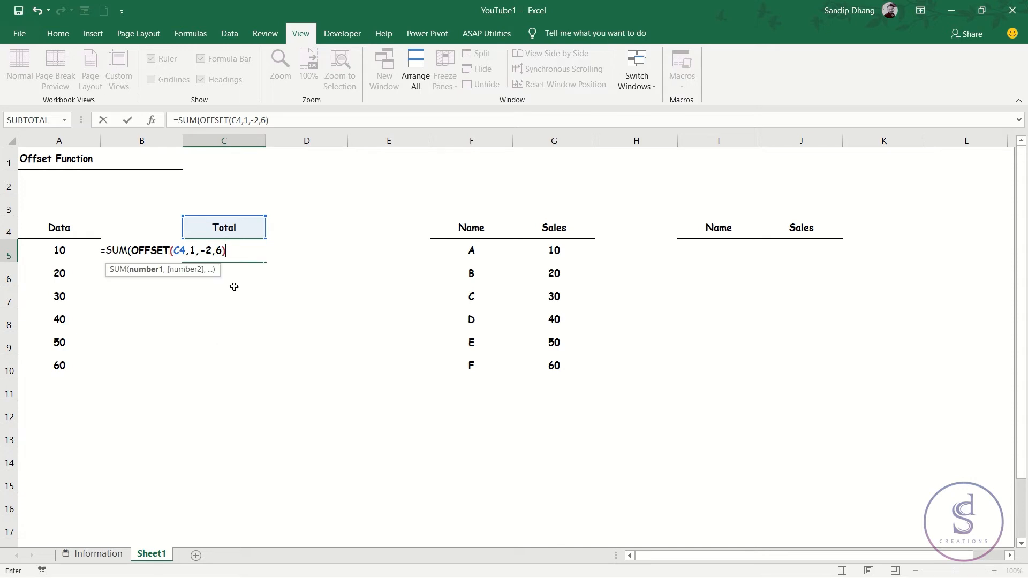
- Evaluate the OFFSET part of C5's formula in place to inspect its values, and restore the function text
left_click_drag(187, 243, 132, 242)
key("F9")
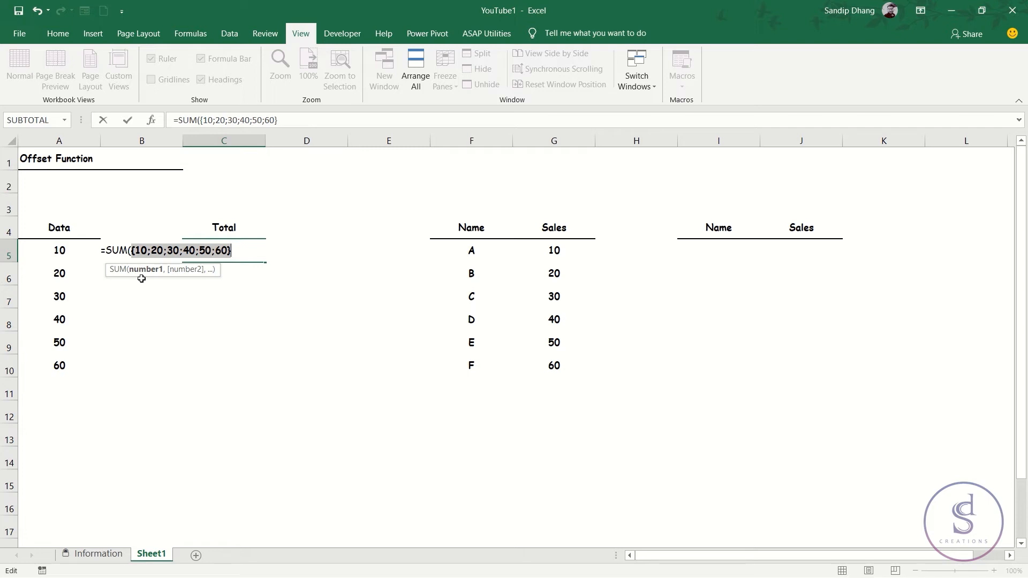
key("ctrl+z")
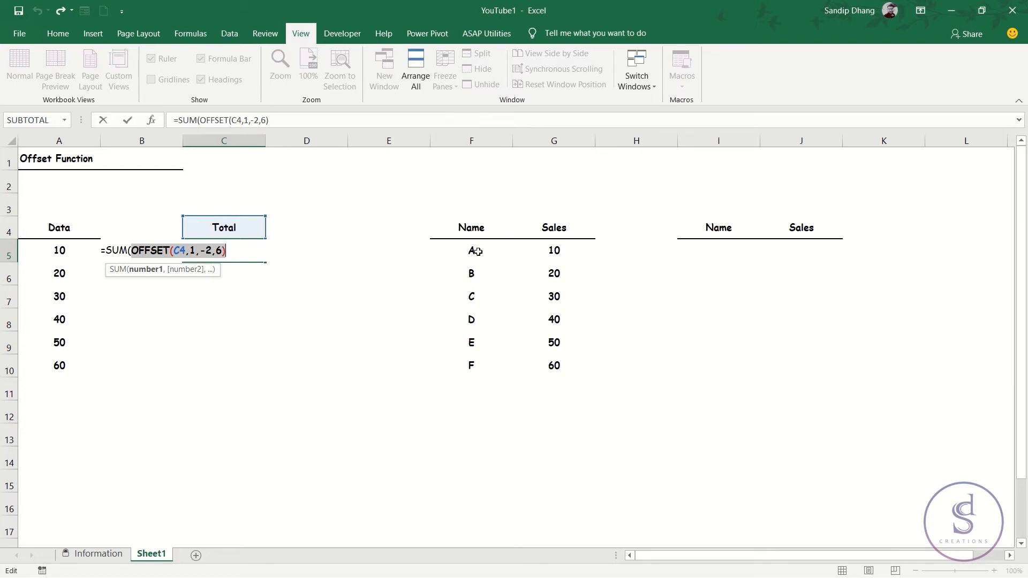
left_click(223, 256)
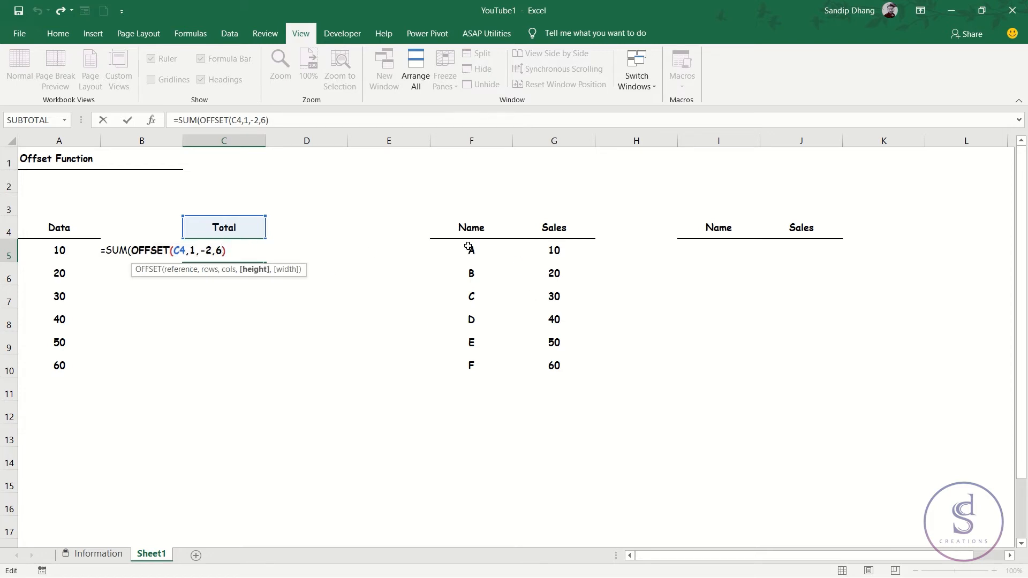
- Try to enter the C5 formula without SUM's closing parenthesis, declining the suggested correction
key("Return")
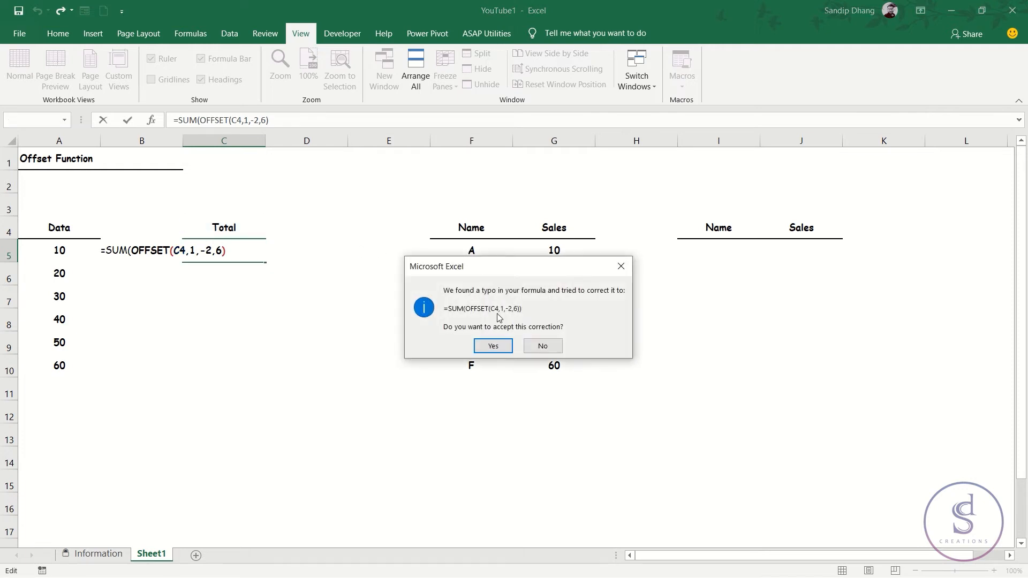
left_click(620, 265)
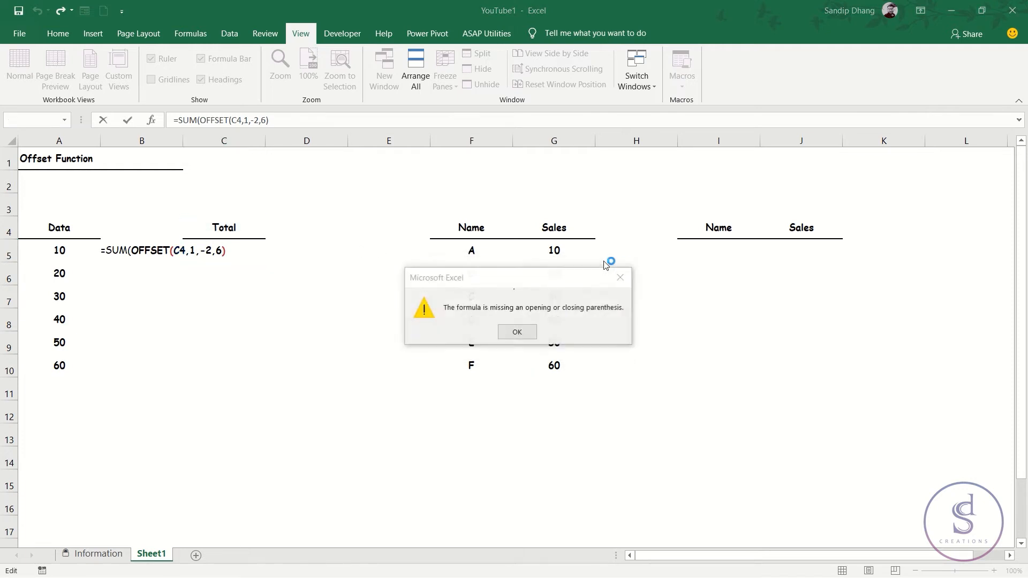
left_click(528, 332)
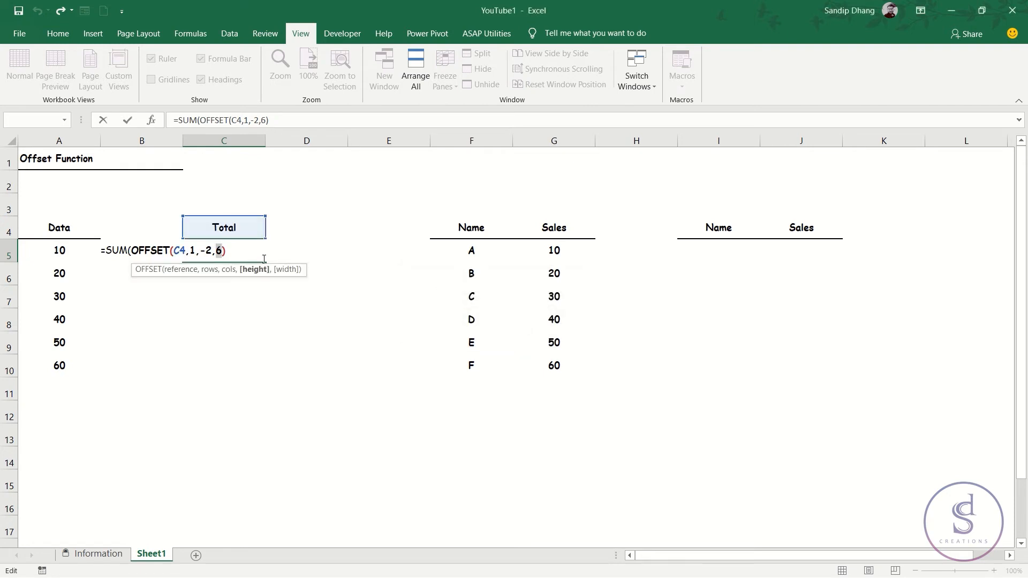
- Change the OFFSET in C5 to 3 columns and add a width of 2 to cover the Name and Sales table
left_click(211, 250)
left_click(220, 252)
left_click(199, 253)
left_click(214, 251)
key("BackSpace")
key("BackSpace")
type("3")
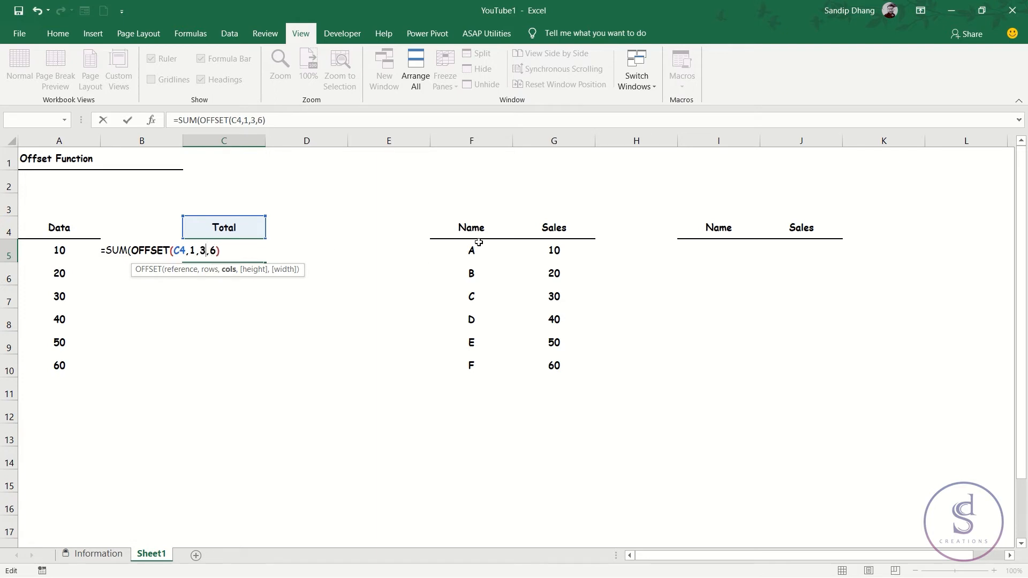
left_click(216, 249)
type(",2")
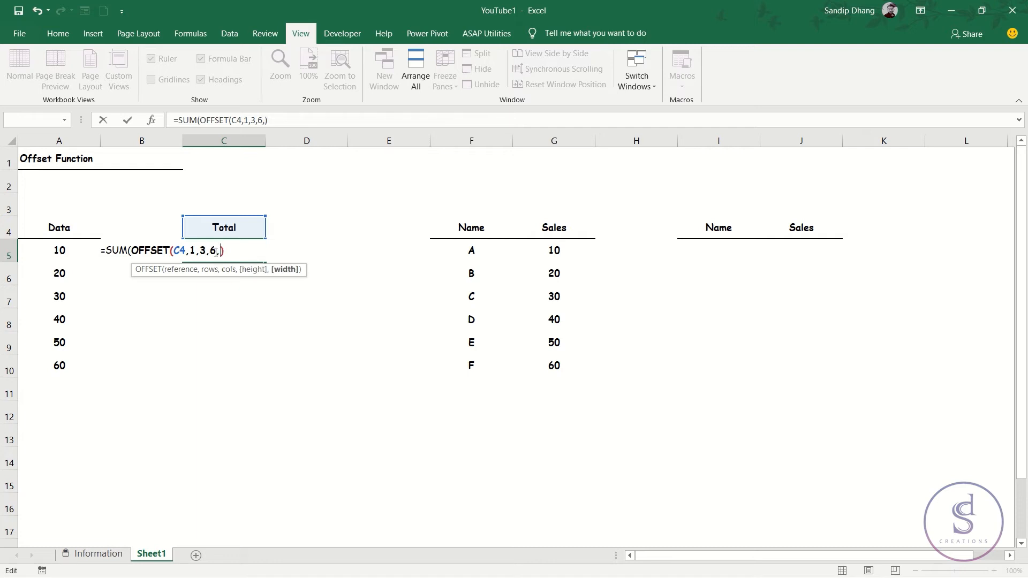
- Evaluate the two-column OFFSET in place to inspect the returned array, and undo the evaluation
left_click_drag(240, 252, 133, 251)
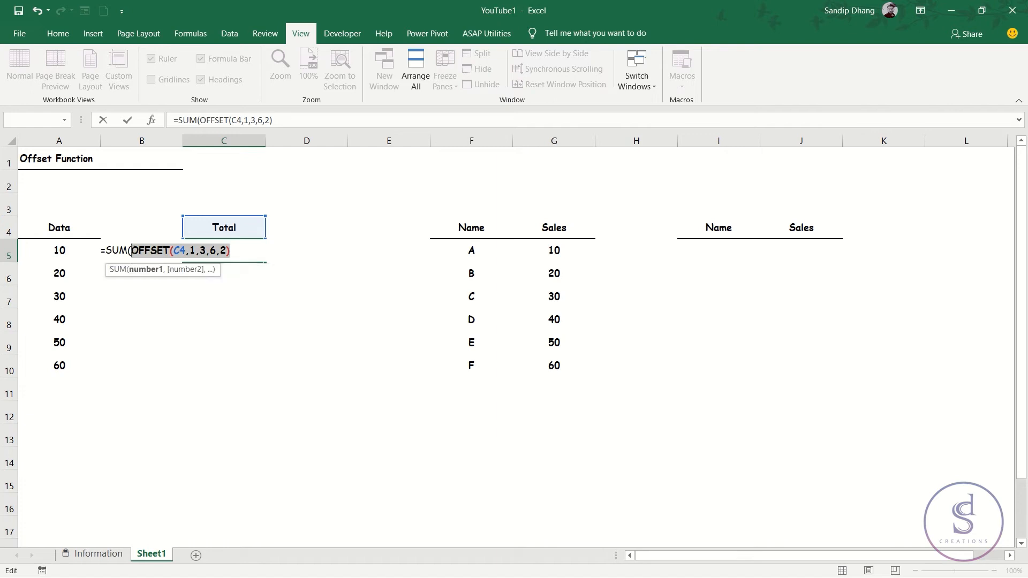
key("F9")
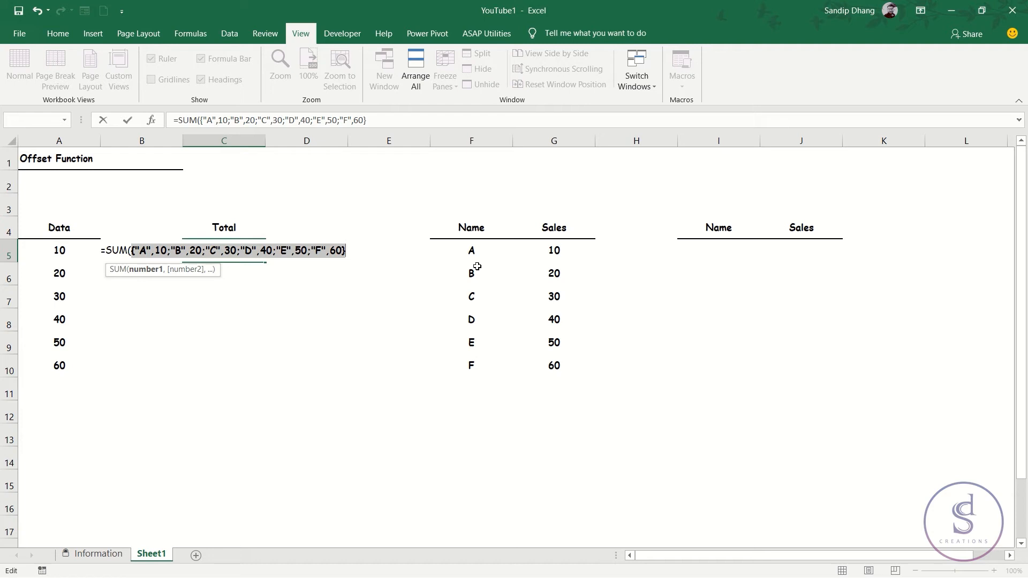
key("ctrl+z")
- Remove the width argument from the OFFSET in C5 and set its columns argument back to -2
left_click(227, 250)
key("BackSpace")
key("BackSpace")
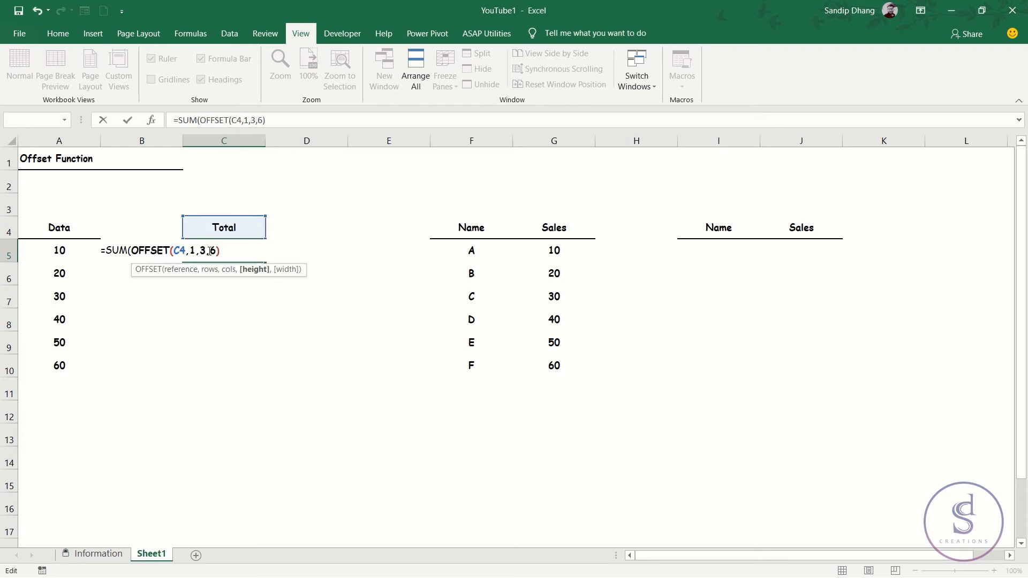
left_click(206, 251)
key("BackSpace")
type("-2")
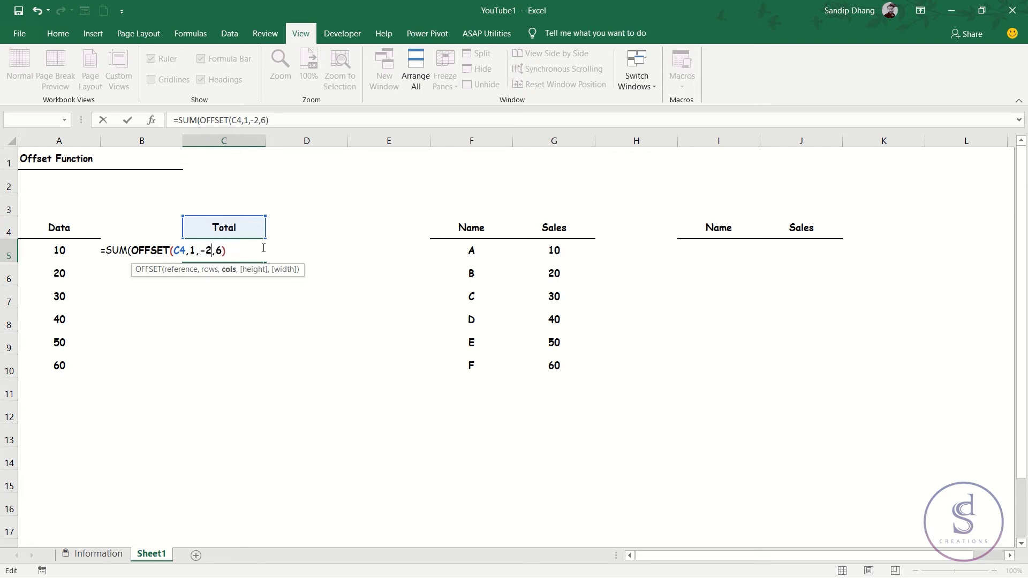
- Add SUM's closing parenthesis and enter =SUM(OFFSET(C4,1,-2,6)) in C5
left_click(235, 251)
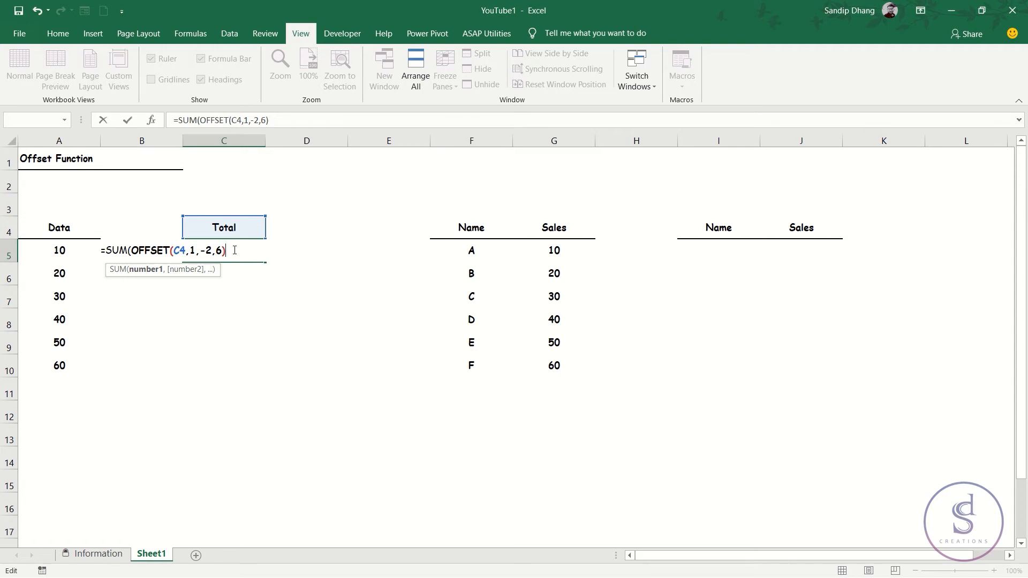
type(")")
key("Return")
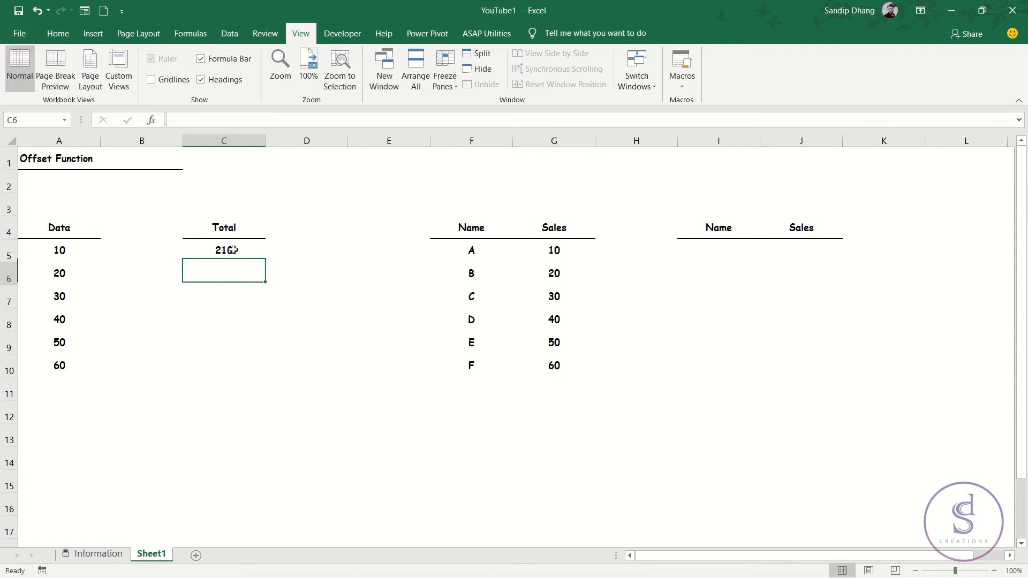
- Add an AutoSum of the Data column in cell A11 to check the total in C5
left_click(233, 250)
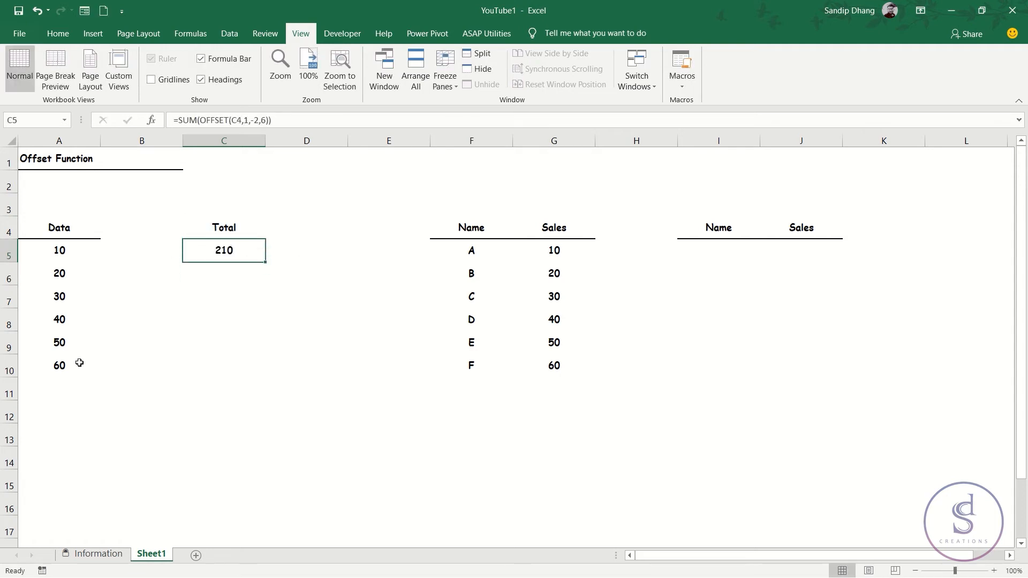
left_click(61, 381)
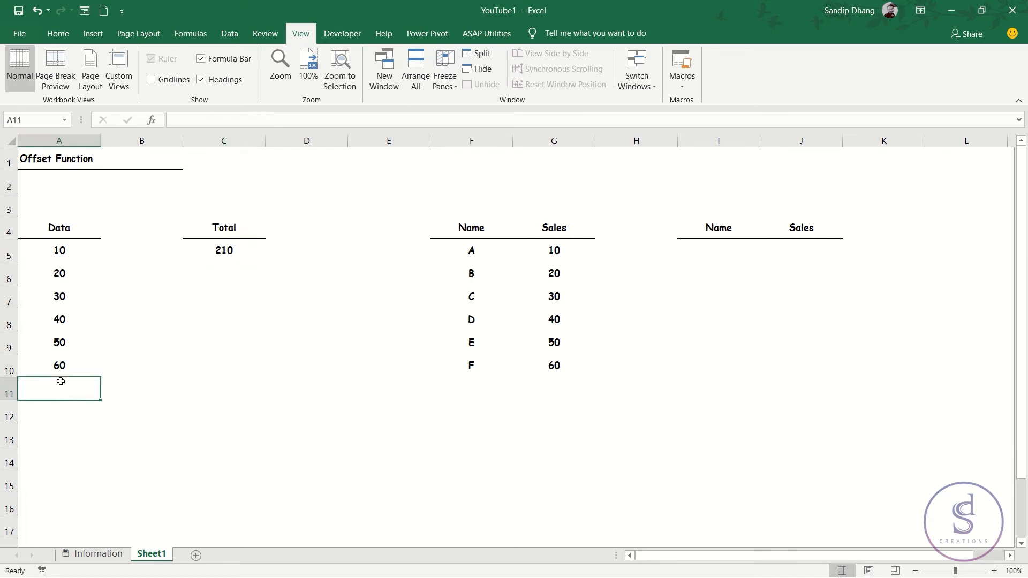
key("alt+equal")
key("Return")
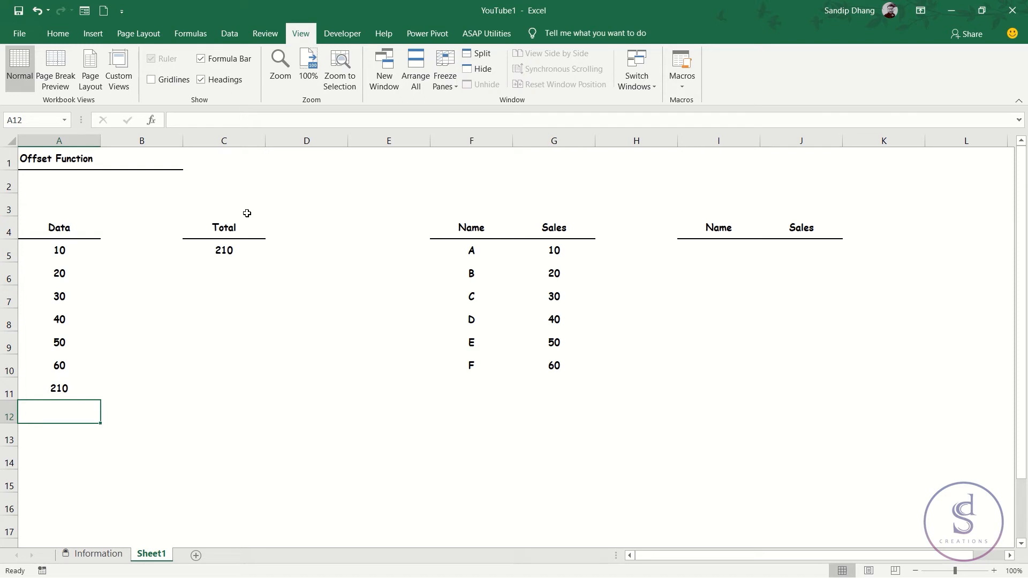
- Enter C as the lookup name in cell I5
left_click(726, 249)
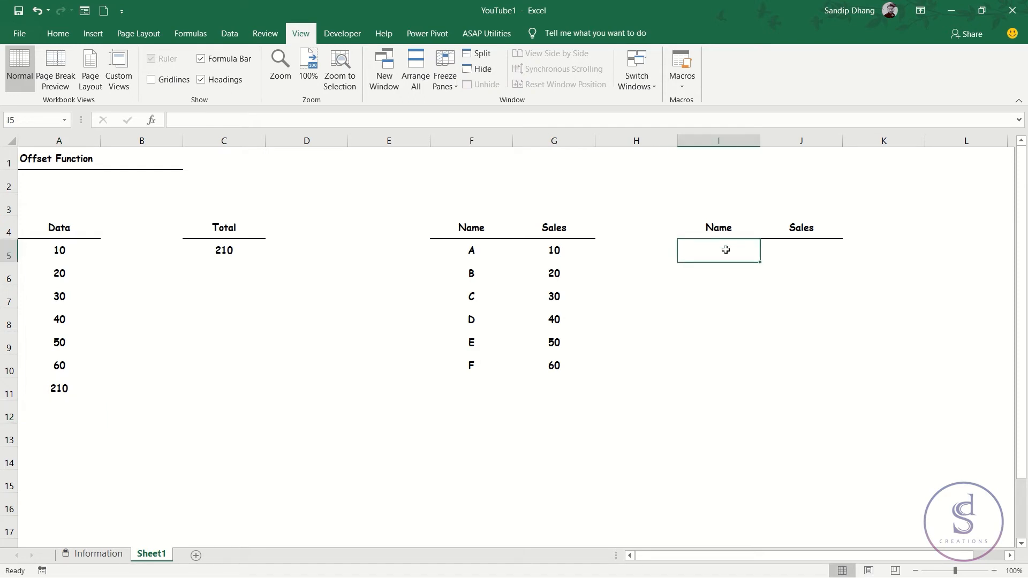
type("C")
key("Tab")
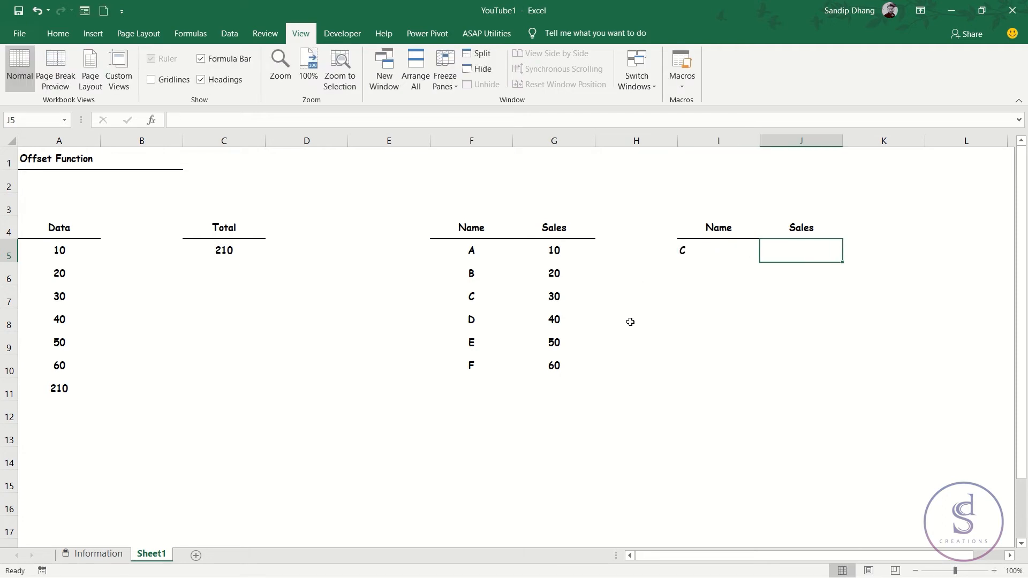
- Enter =VLOOKUP(I5,F5:G10,2,0) in J5 to look up the name's sales
type("=vlo")
key("Tab")
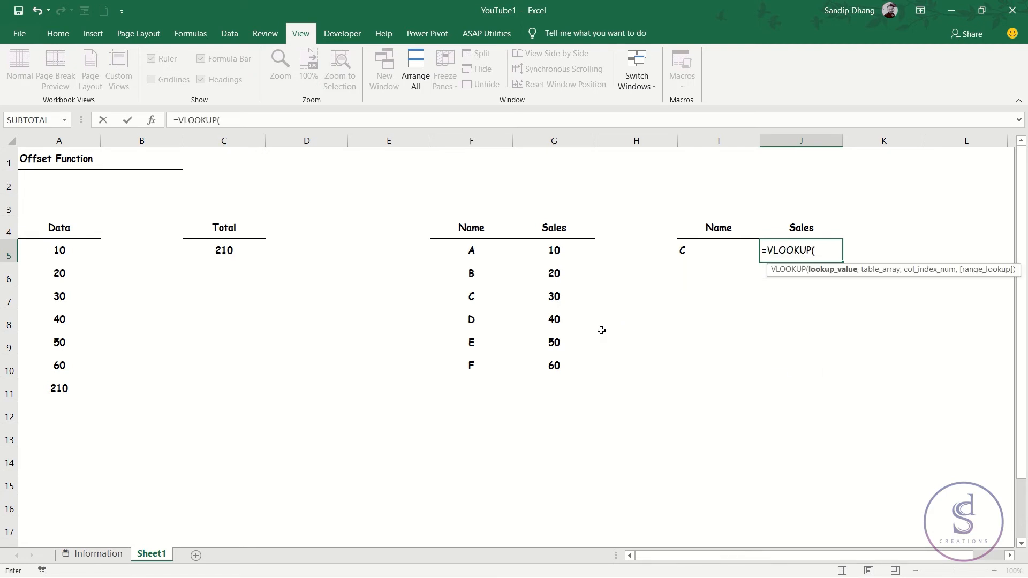
left_click(706, 250)
type(",")
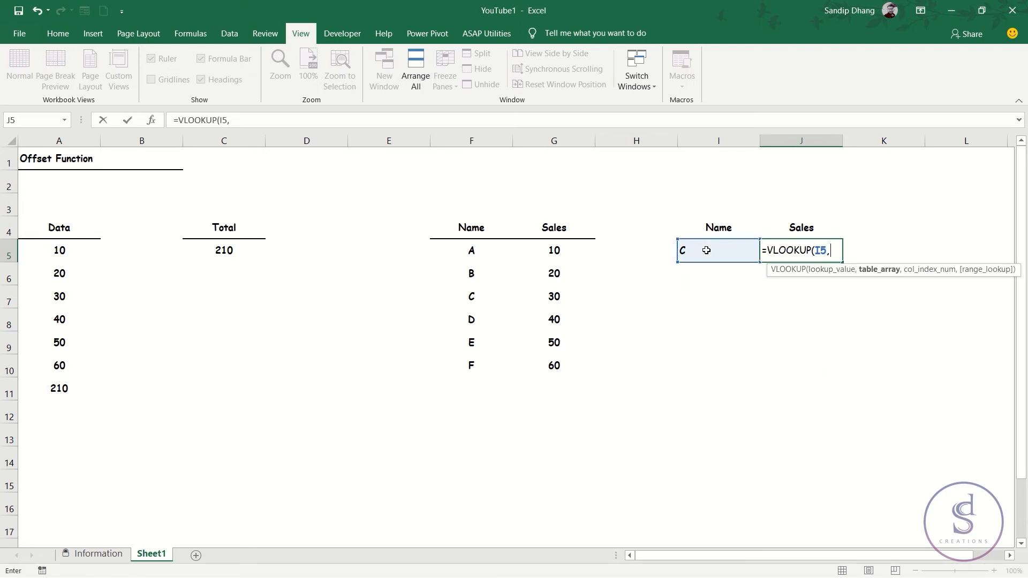
left_click_drag(491, 252, 544, 367)
type(",")
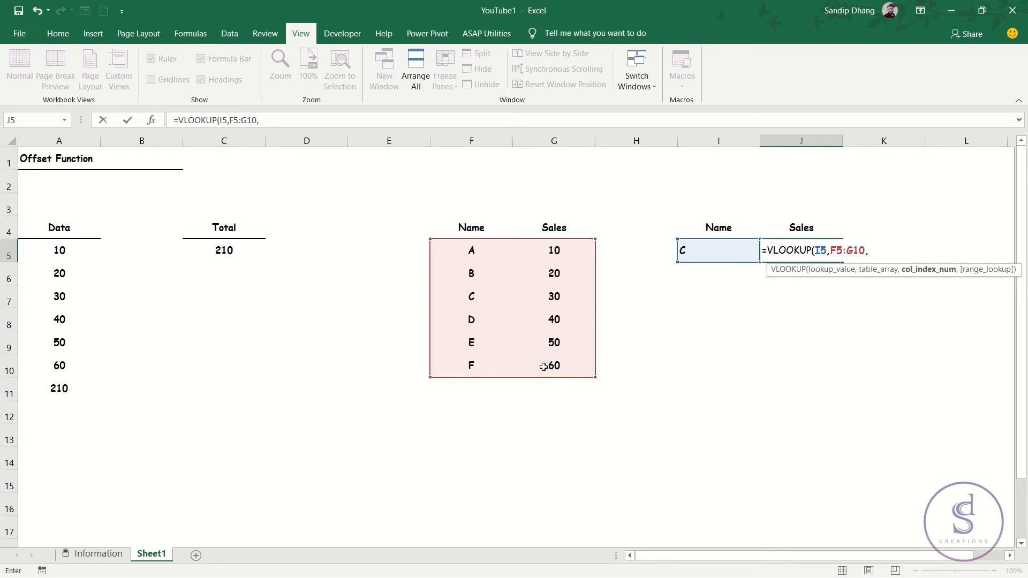
type("2,")
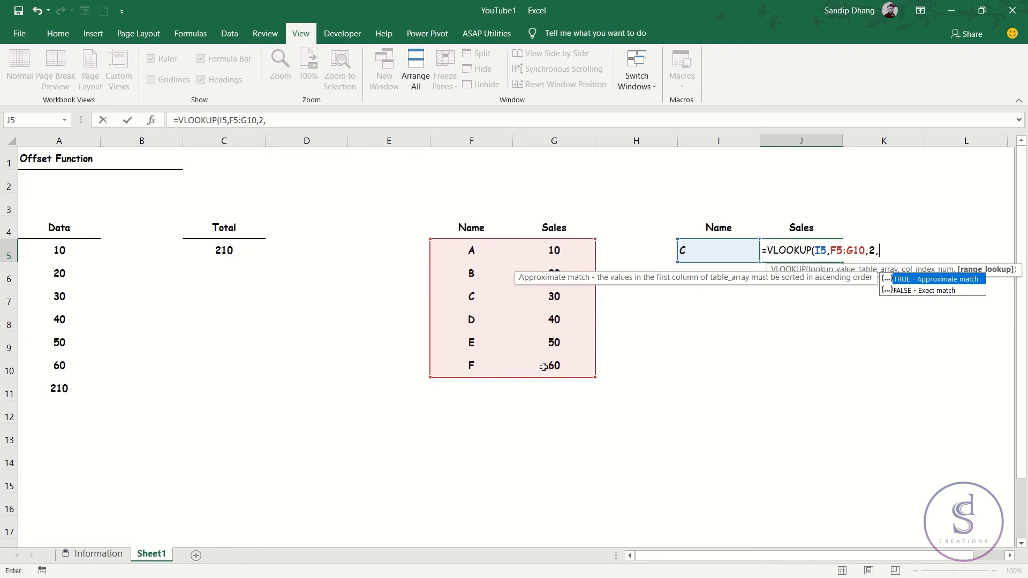
type("0)")
key("Return")
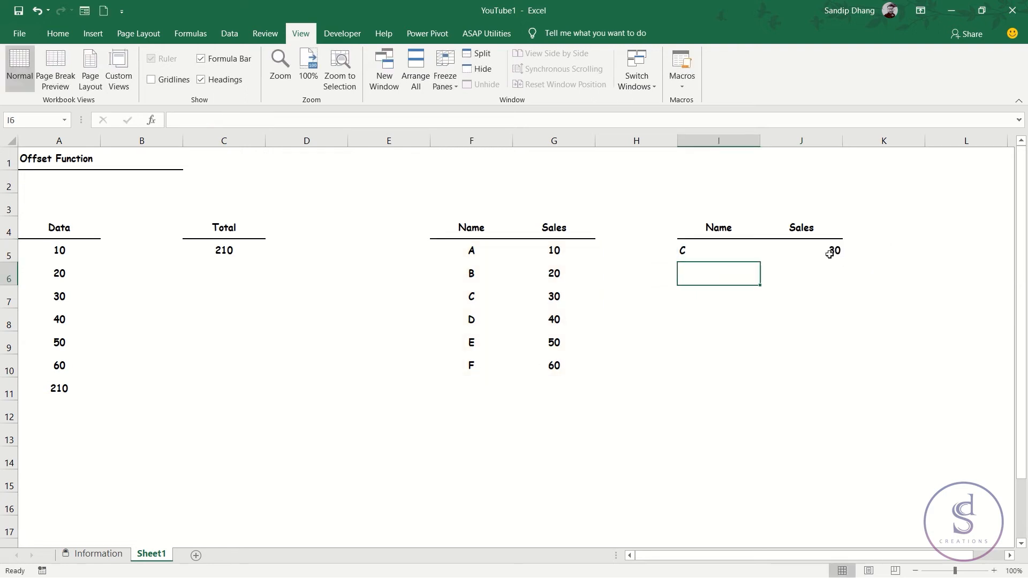
- Start a VLOOKUP formula in J6 with I5 as the lookup value and OFFSET as its table array
left_click(819, 268)
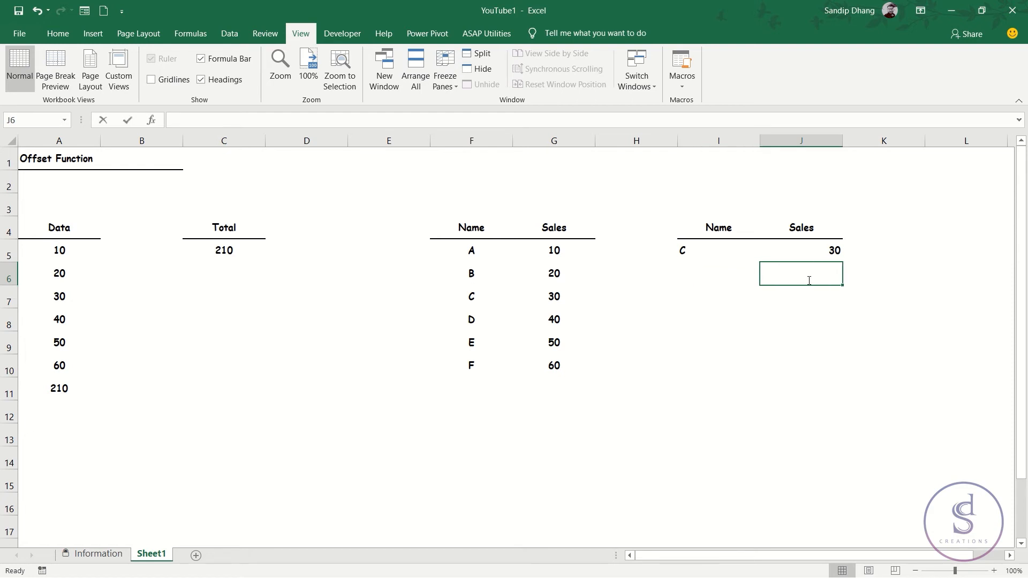
type("=vlook")
key("Tab")
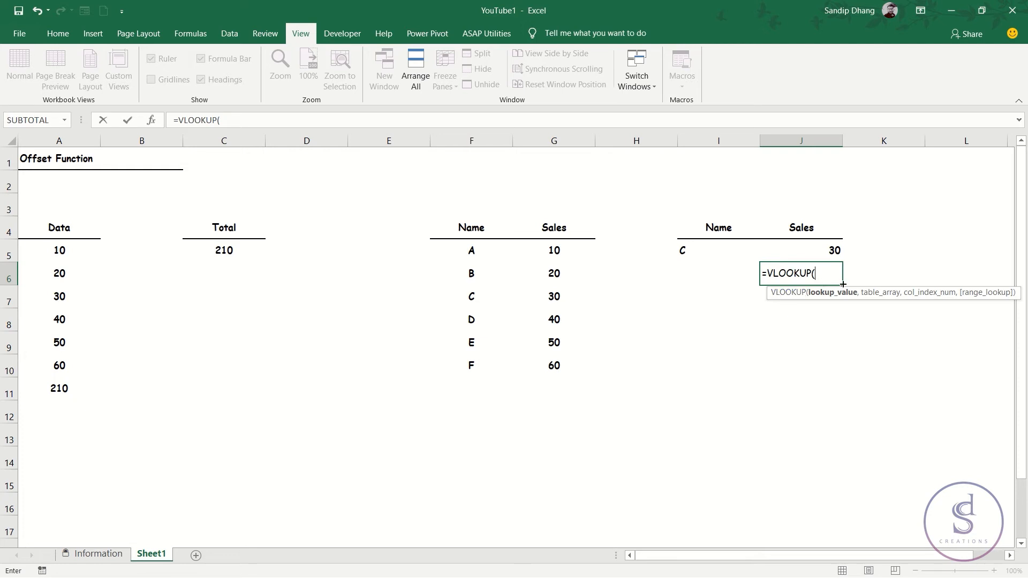
left_click(727, 246)
type(",")
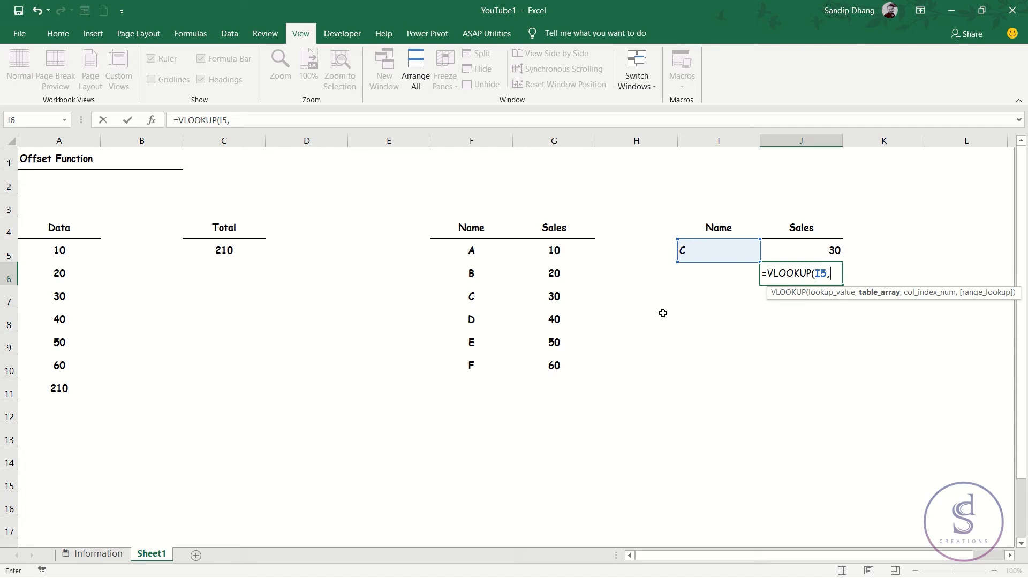
type("offse")
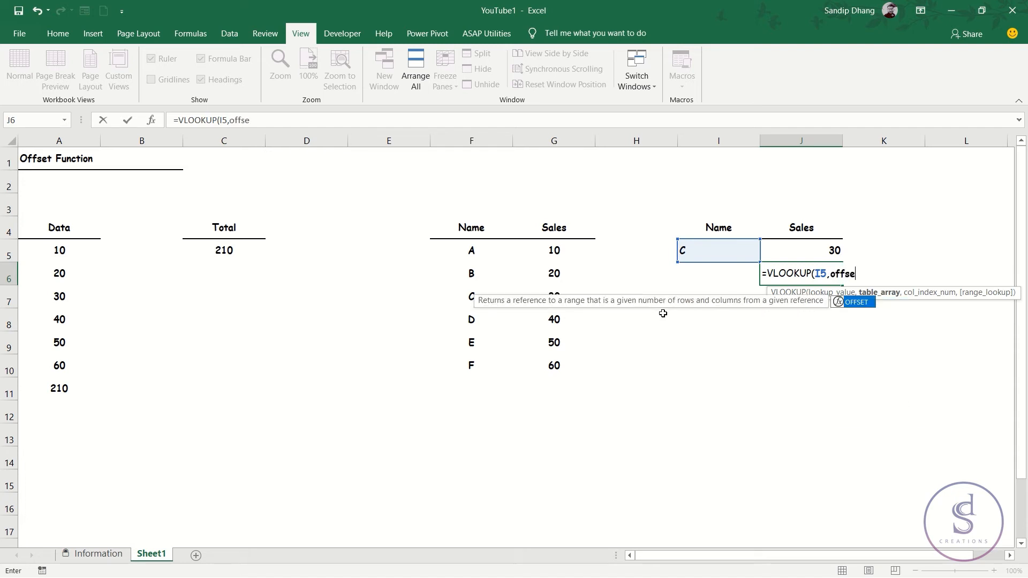
key("Tab")
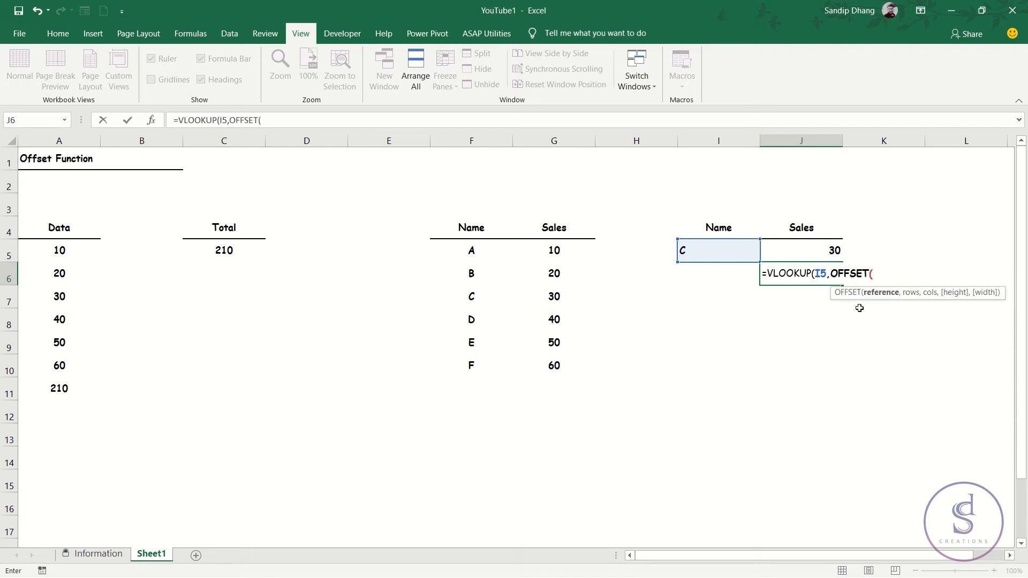
- Complete J6 as =VLOOKUP(I5,OFFSET(F5,,,6,2),2,0), using F5 as the OFFSET reference and leaving rows and columns blank
left_click(470, 251)
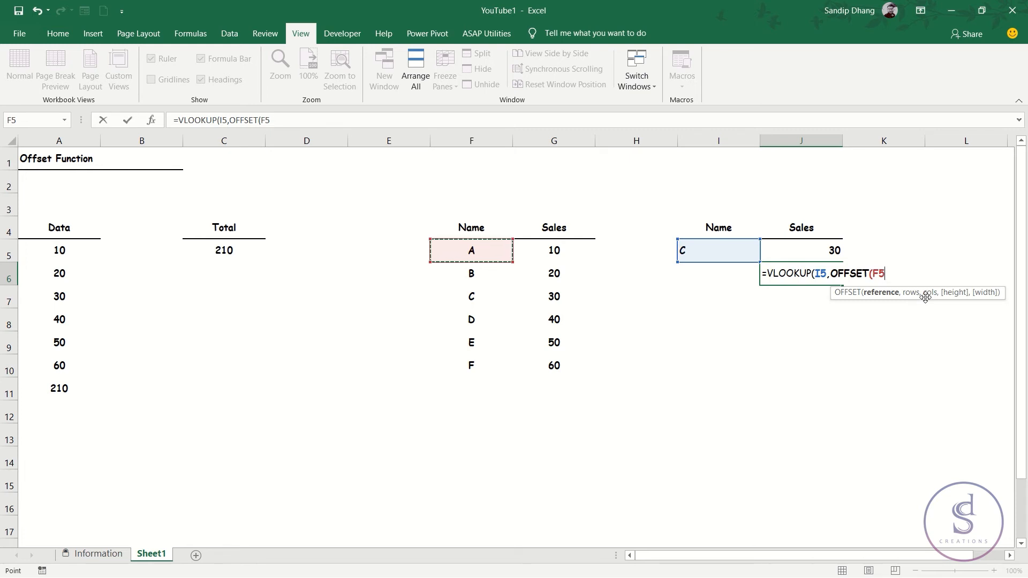
type(",")
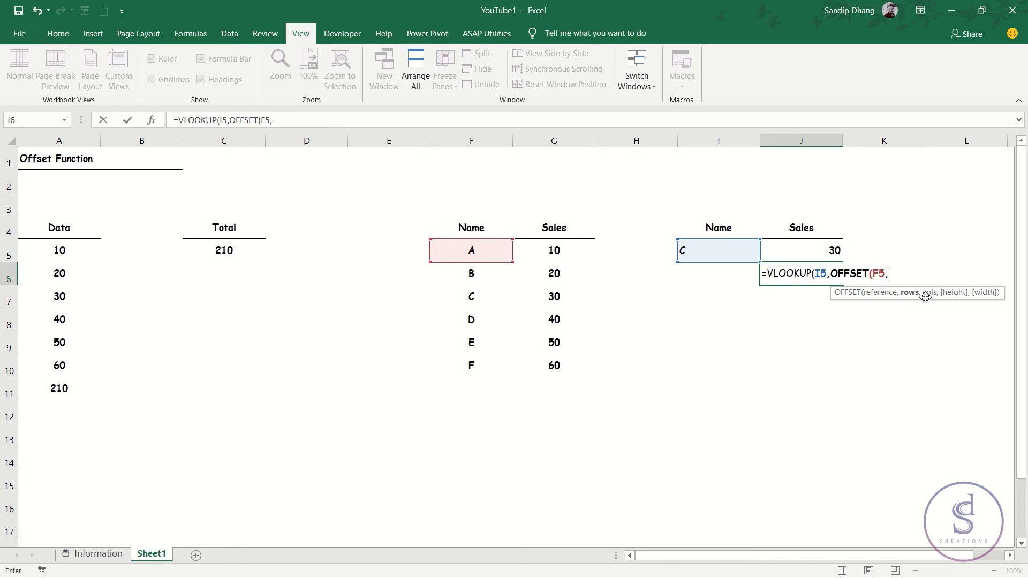
type(",,")
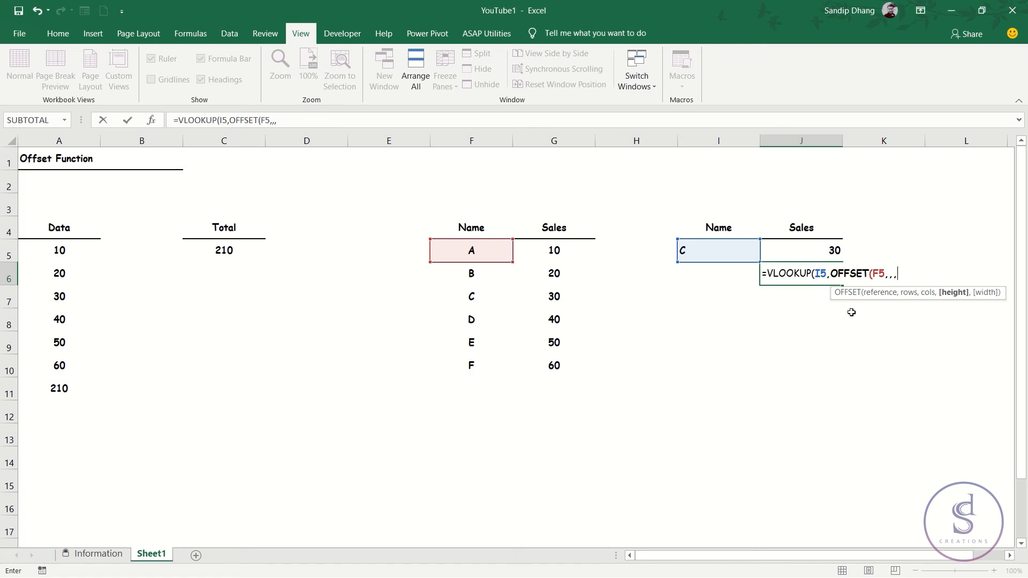
type("6,2),")
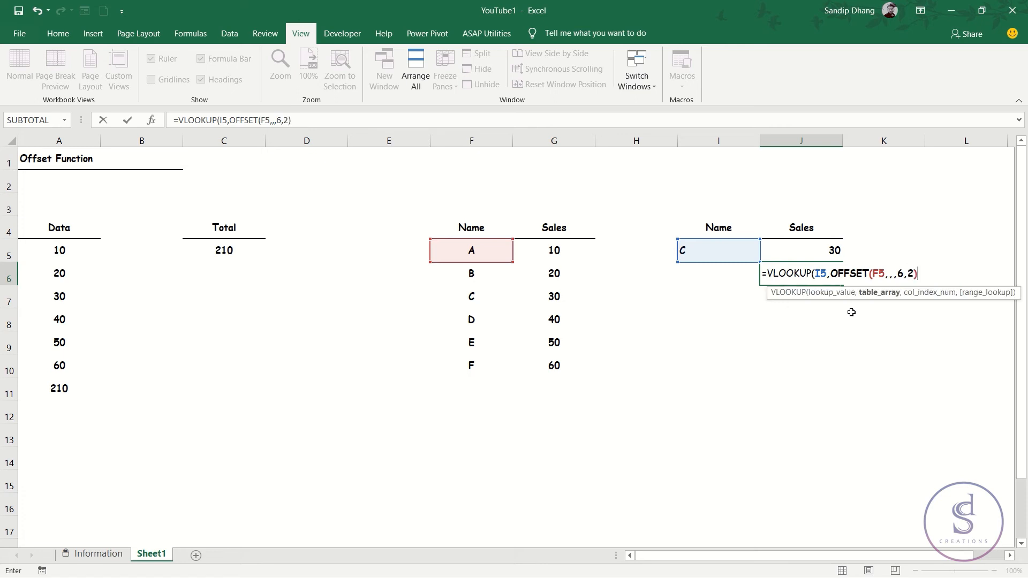
type("2")
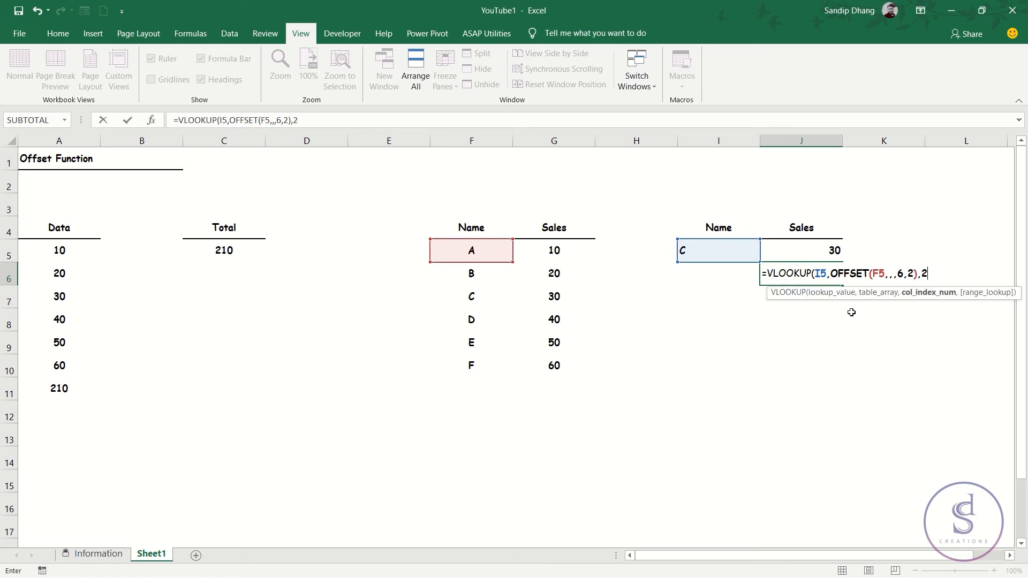
type(",0")
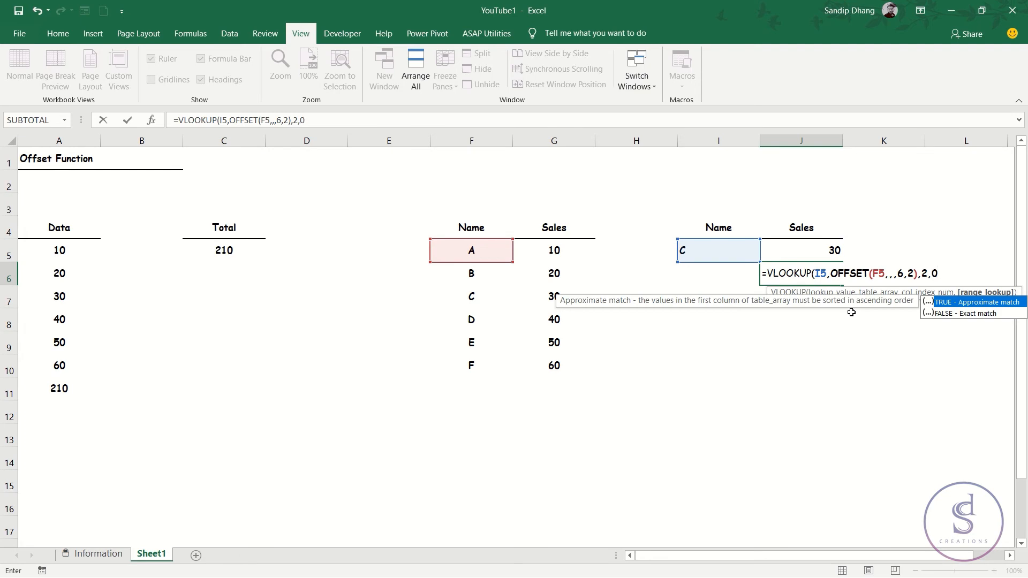
type(")")
key("Return")
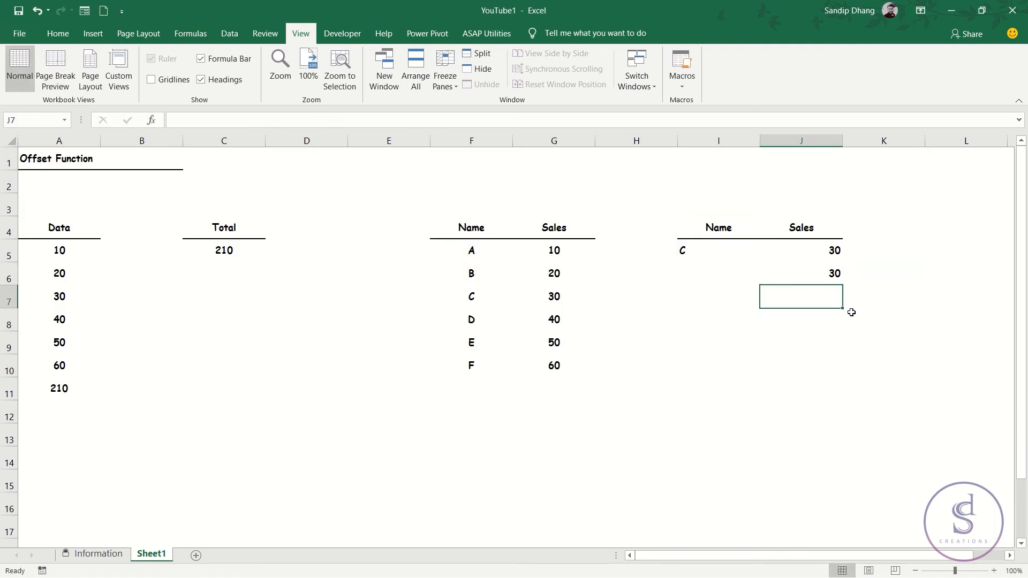
left_click(833, 270)
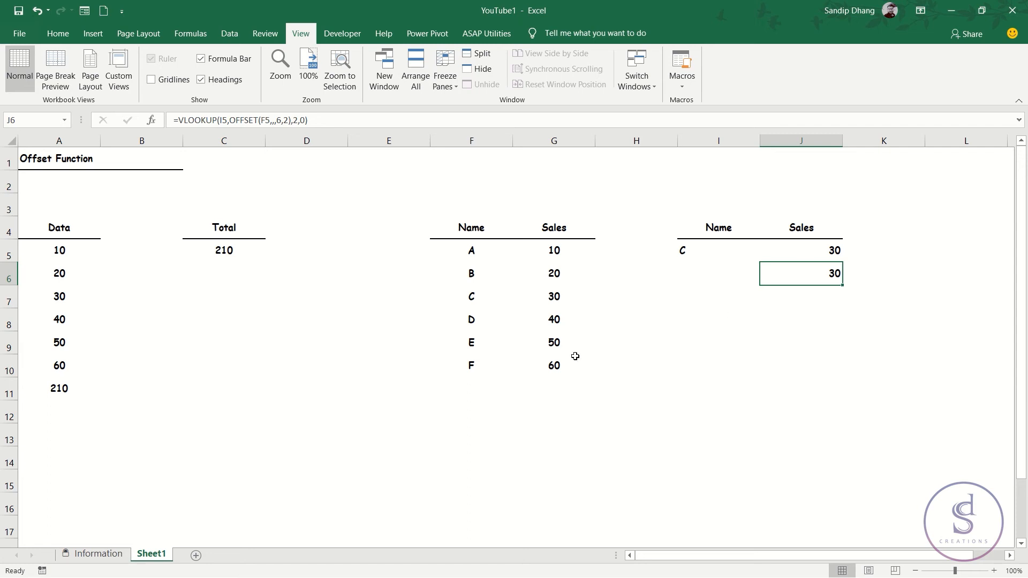
- Delete the check sum below the Data column in cell A11
left_click(223, 270)
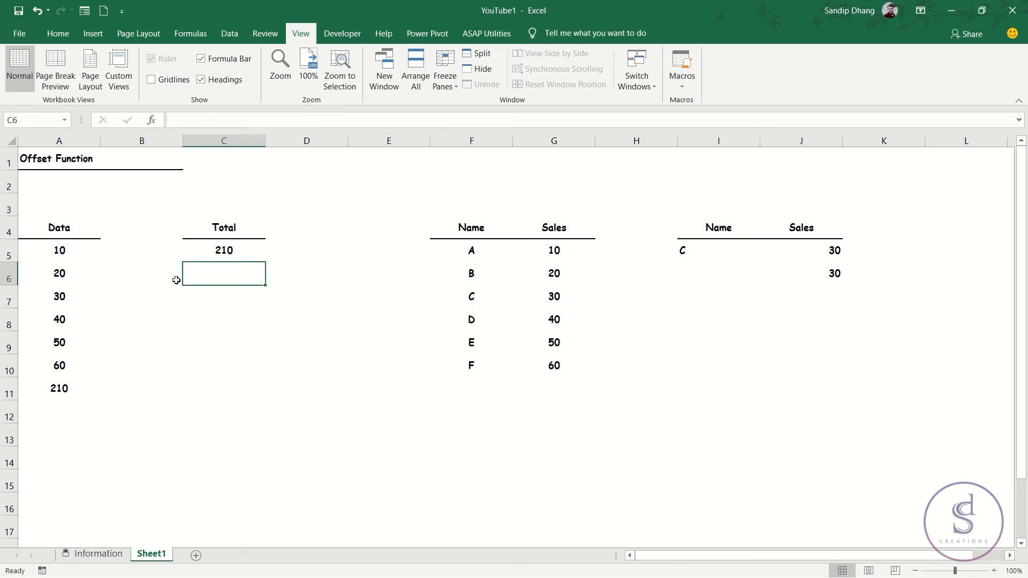
left_click(55, 391)
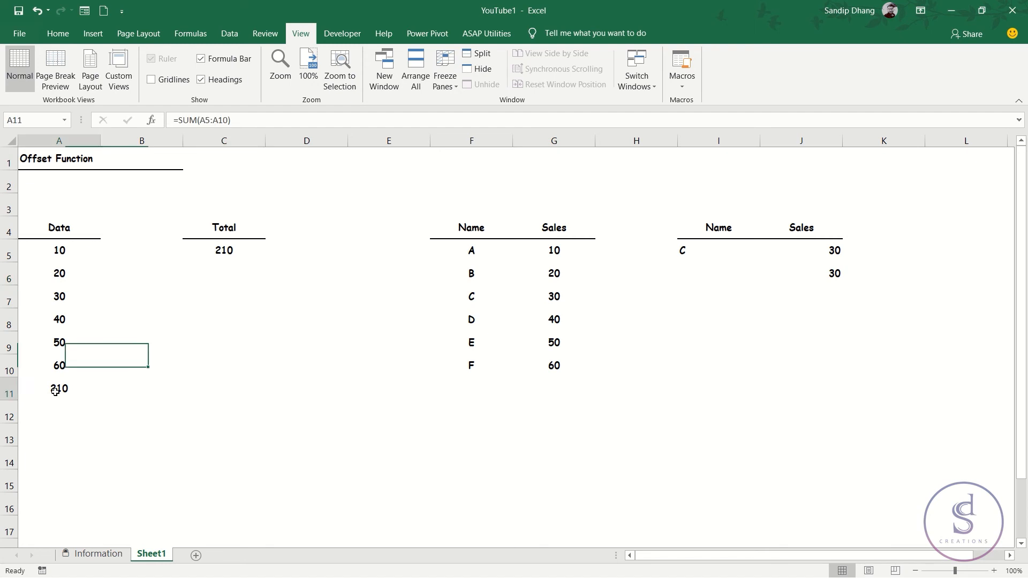
key("Delete")
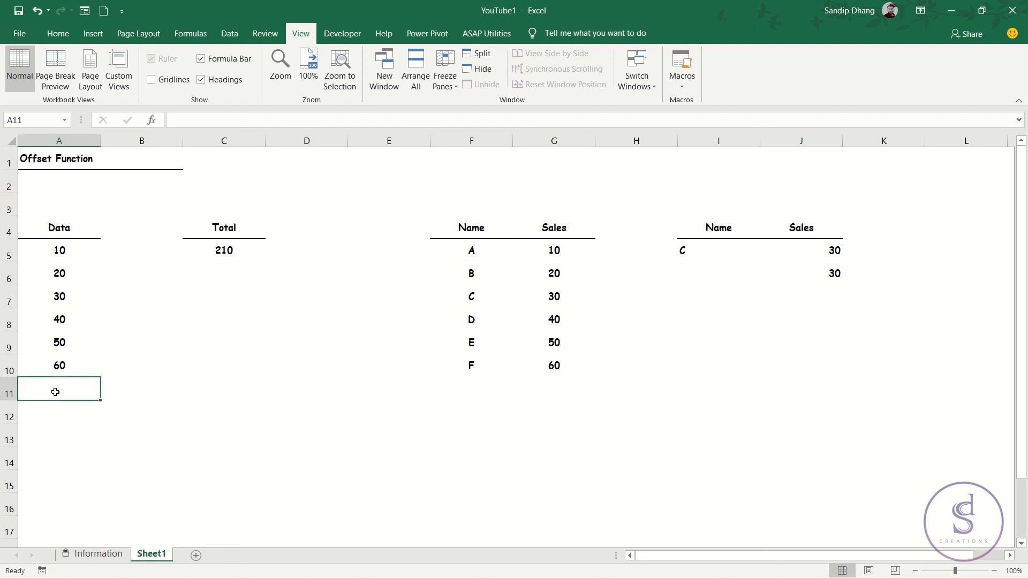
- Enter =SUM(A5:A10) in C6 as a plain total beneath the OFFSET-based total
left_click(228, 266)
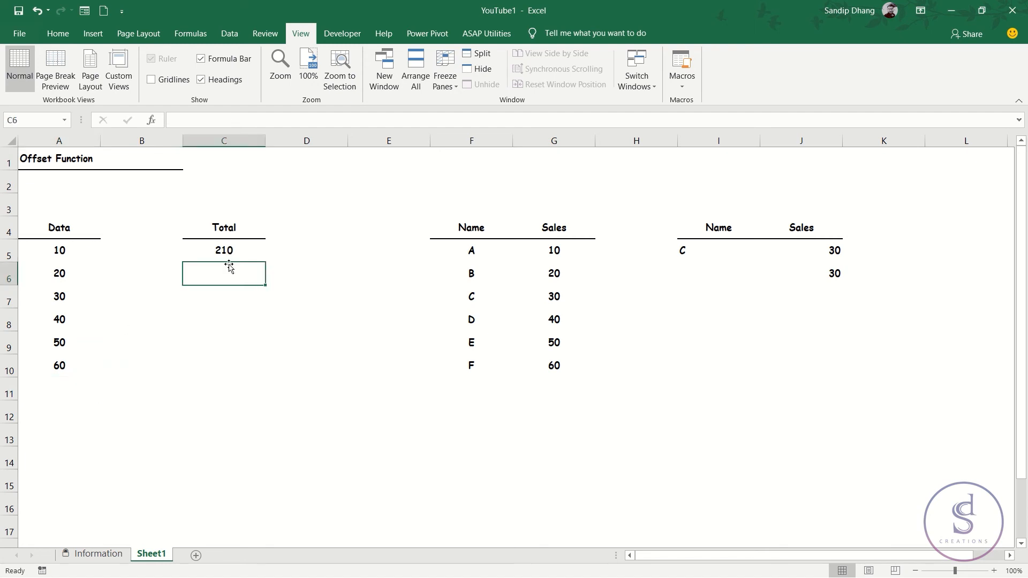
type("=sum")
key("Tab")
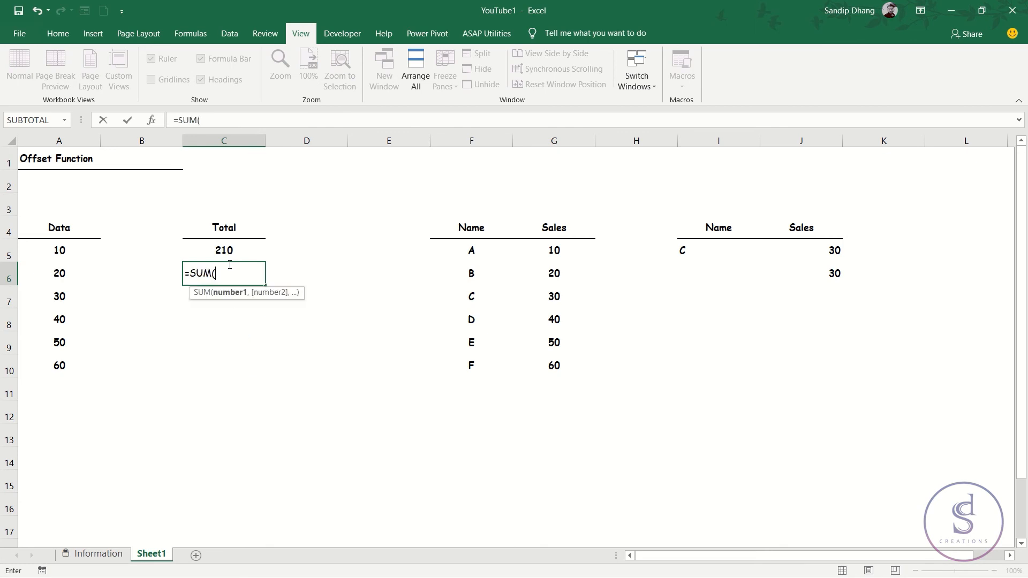
left_click_drag(61, 252, 60, 365)
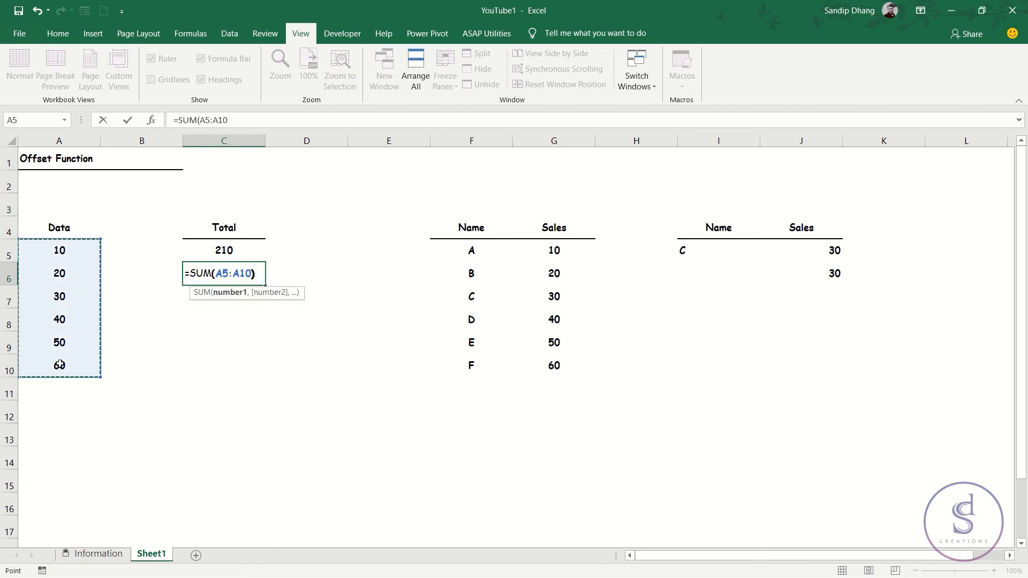
key("Return")
- Center the contents of cells C5:C9 in the Total column horizontally
left_click(216, 252)
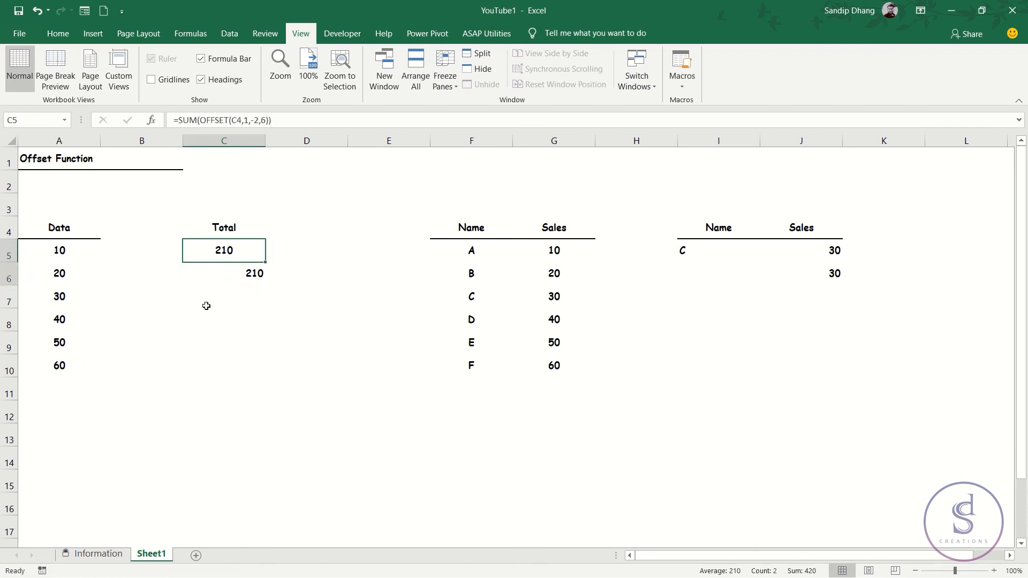
left_click_drag(216, 252, 223, 348)
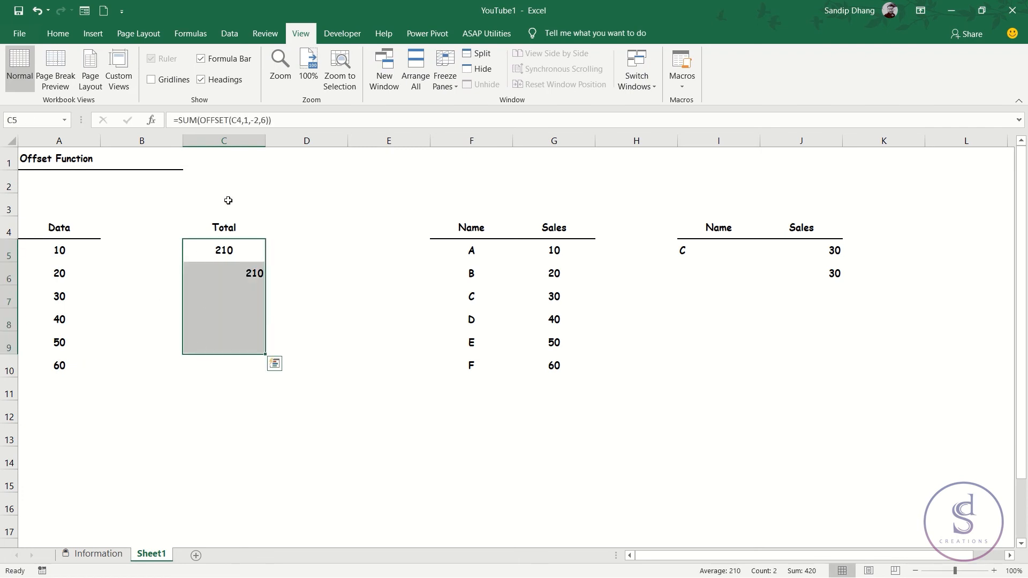
left_click(53, 42)
left_click(279, 80)
left_click(279, 80)
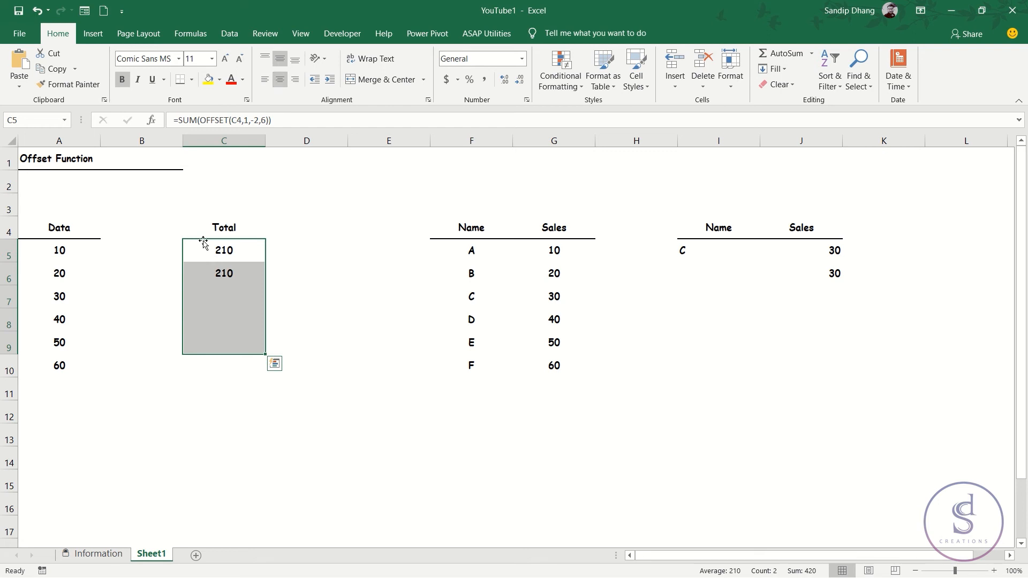
- Add 70 to the Data column in A11 and compare the total formulas in C5 and C6
left_click(64, 375)
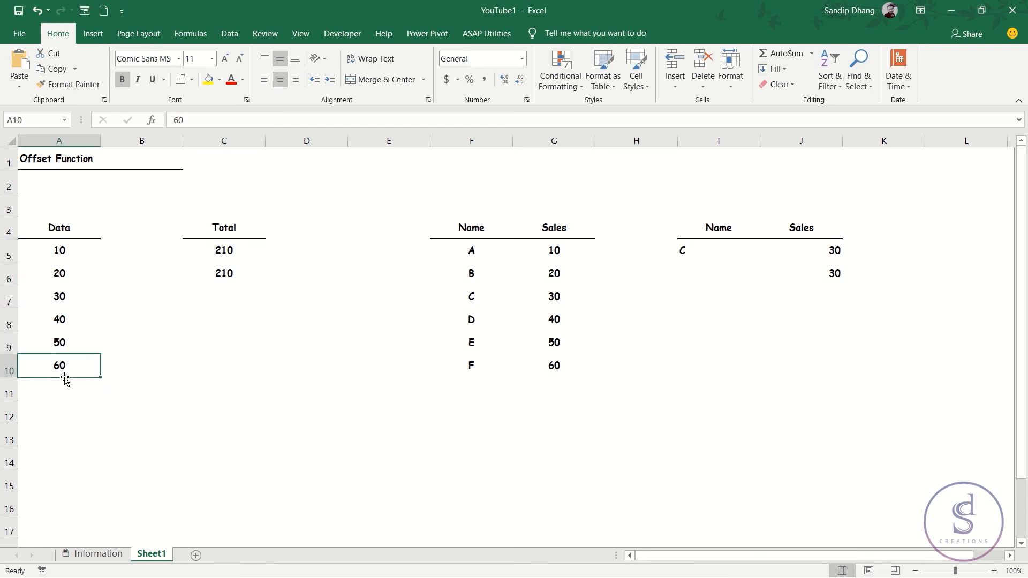
left_click(64, 380)
type("70")
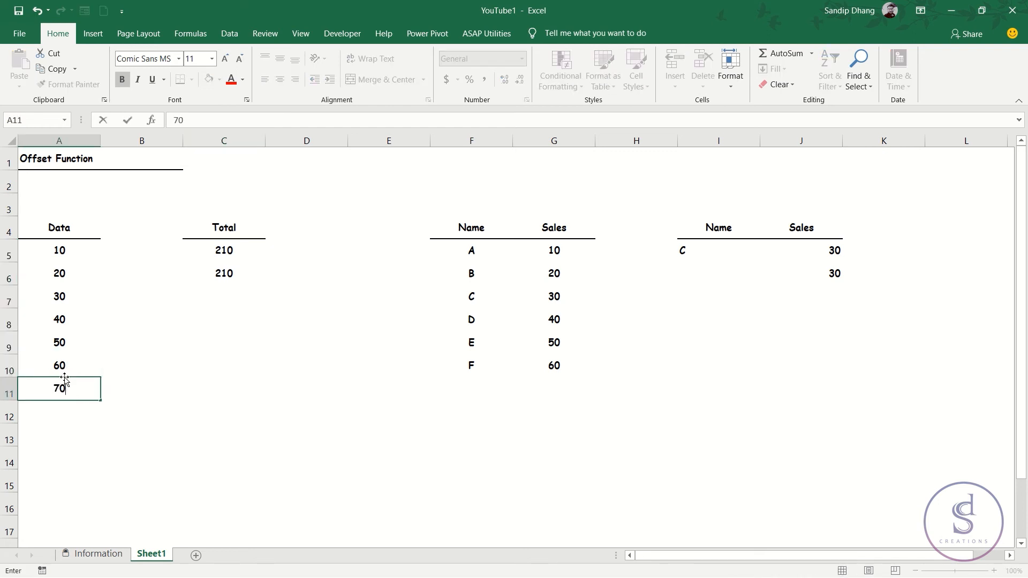
key("Return")
left_click(225, 251)
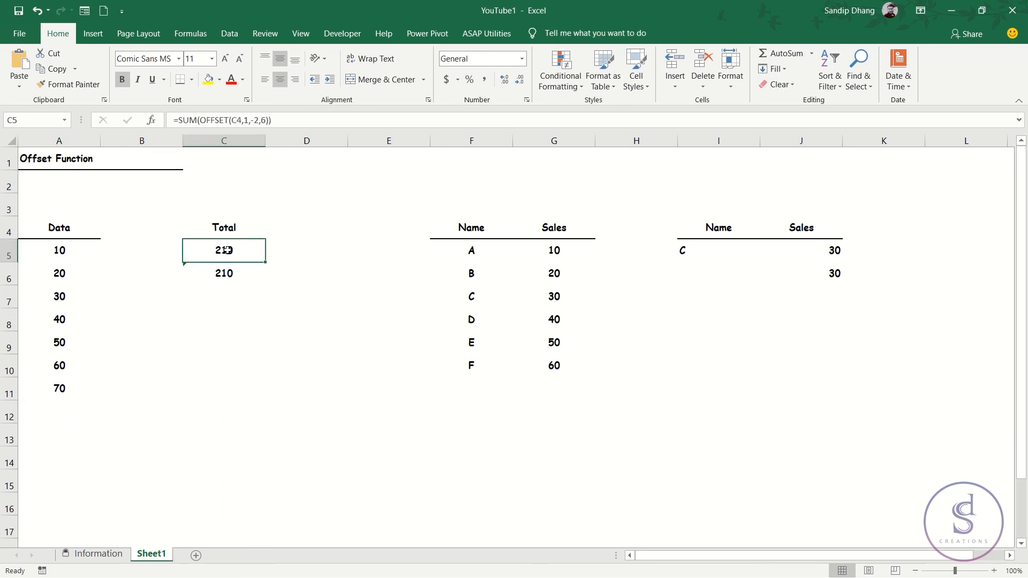
left_click(230, 275)
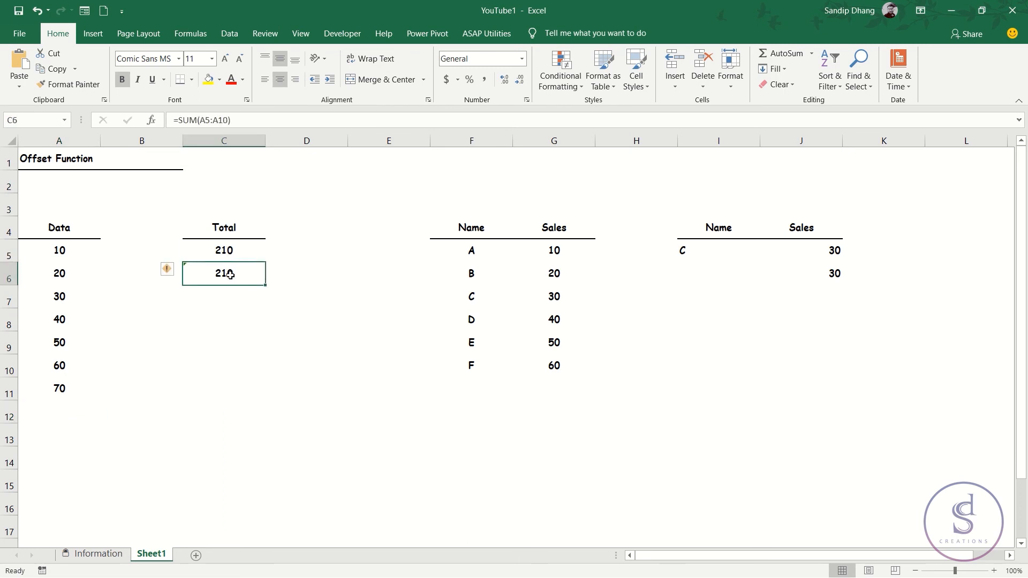
left_click(218, 250)
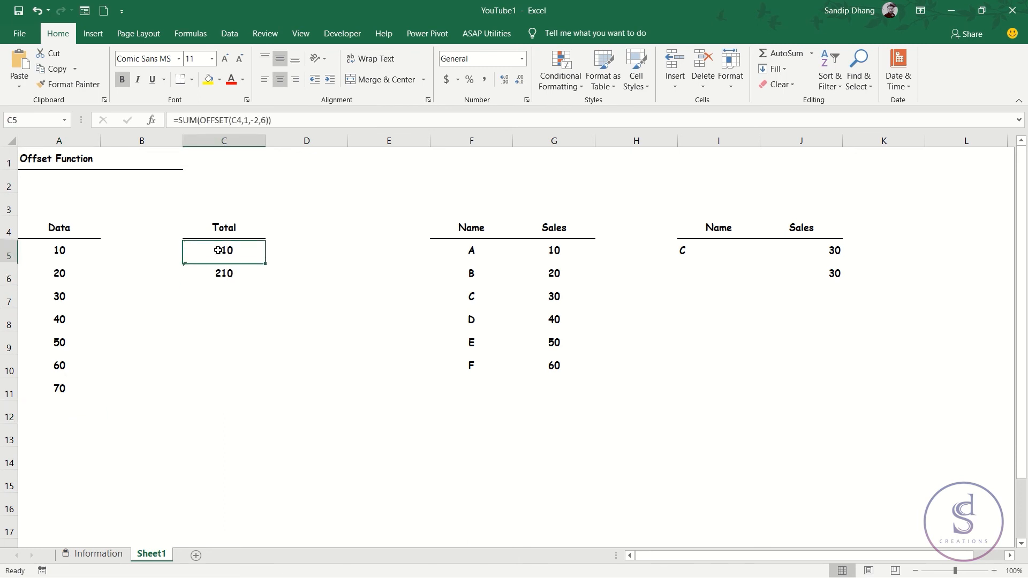
- Start a formula in C7 with SUM around OFFSET, using reference C4, 1 row and -2 columns
left_click(240, 291)
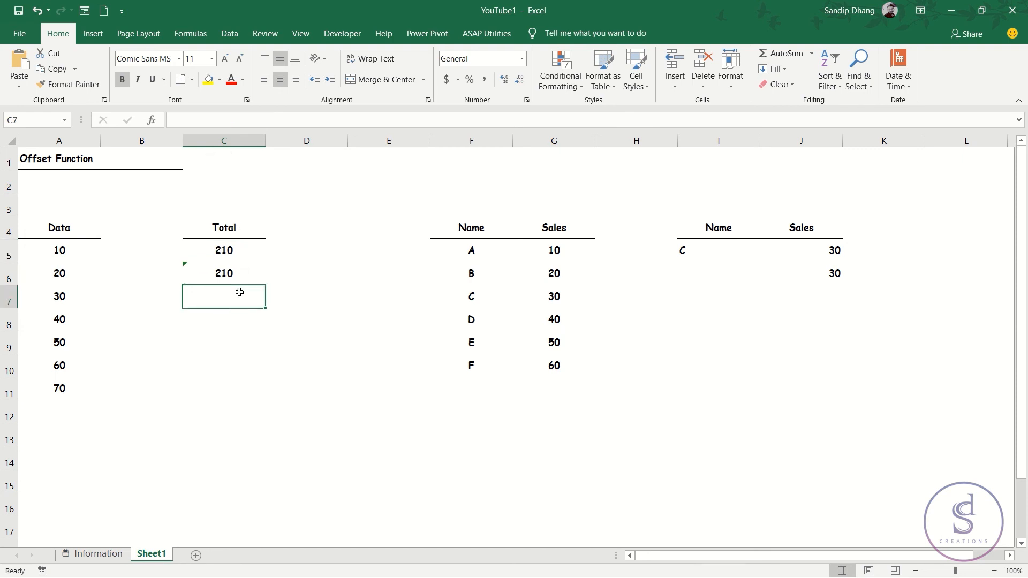
type("=")
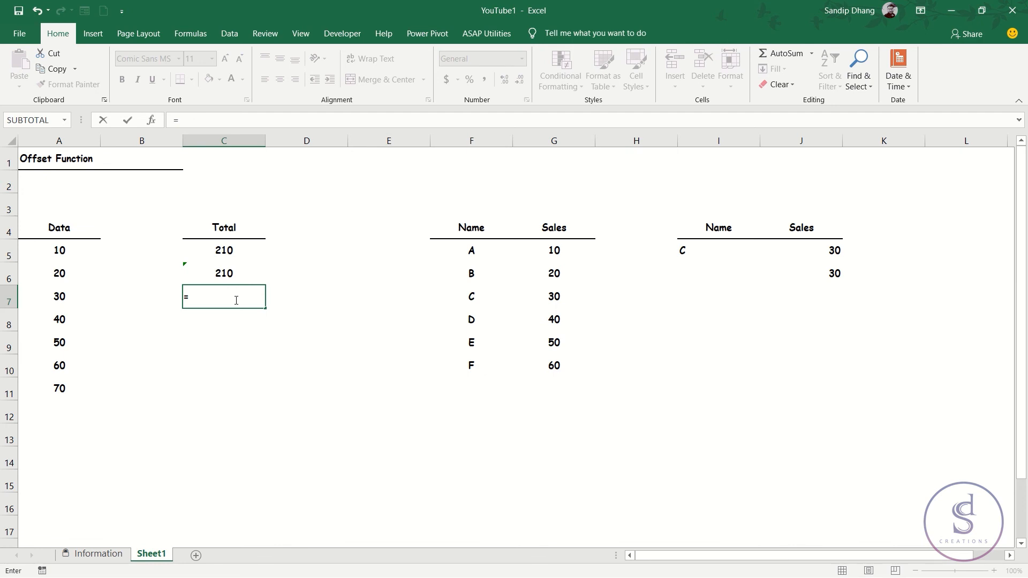
type("SUM(offset")
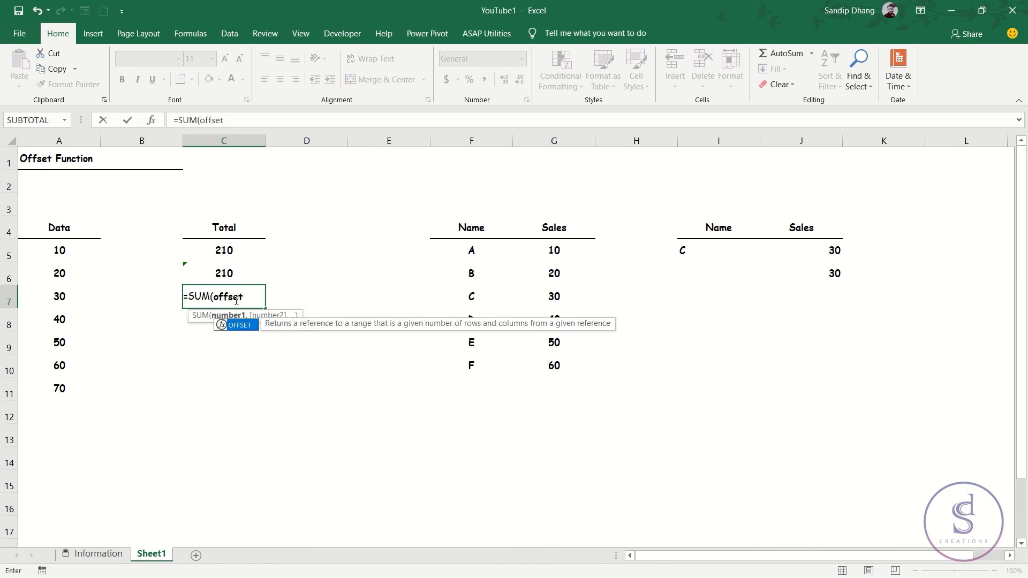
key("Tab")
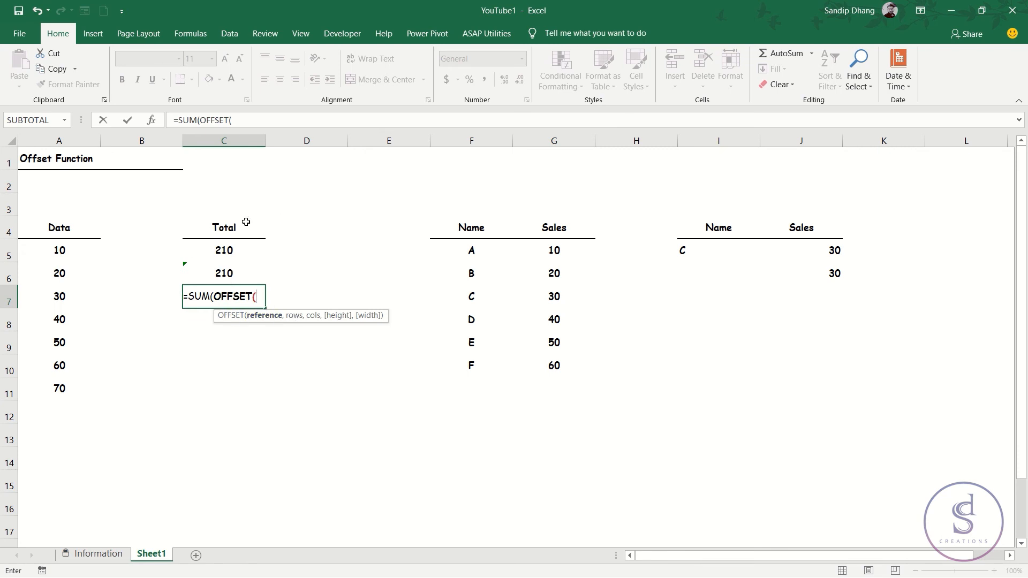
left_click(229, 225)
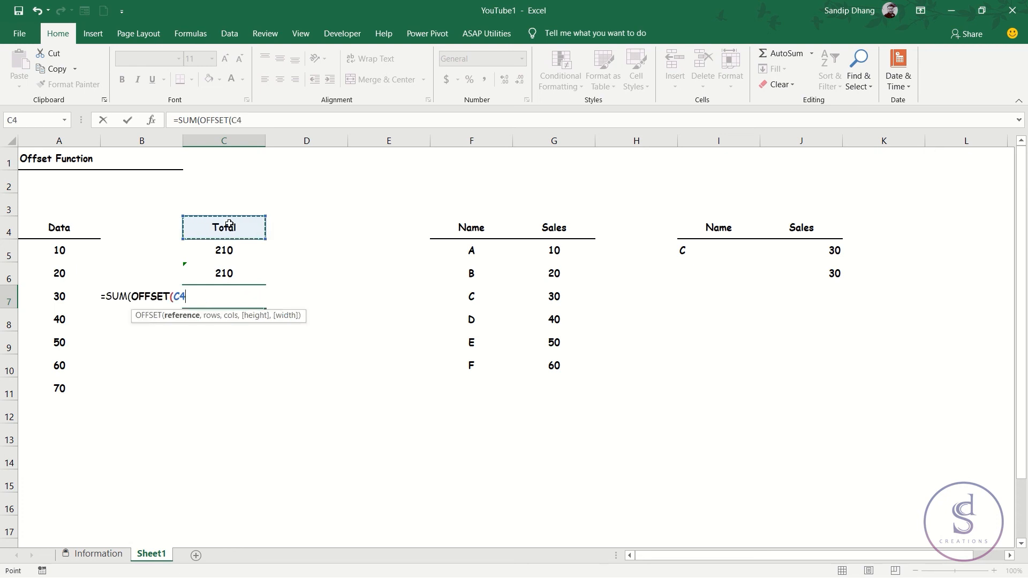
type(",")
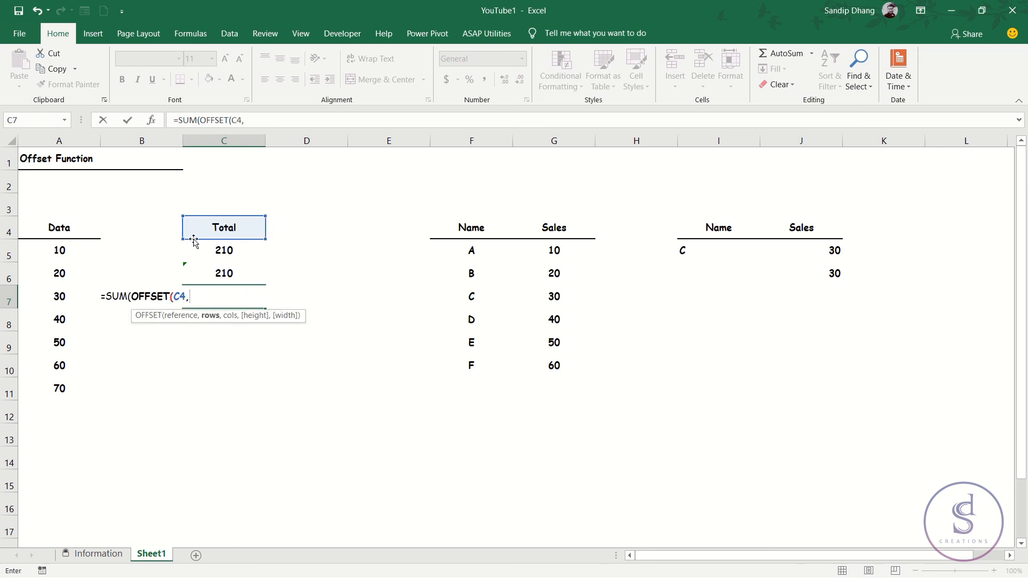
type("1,-2,")
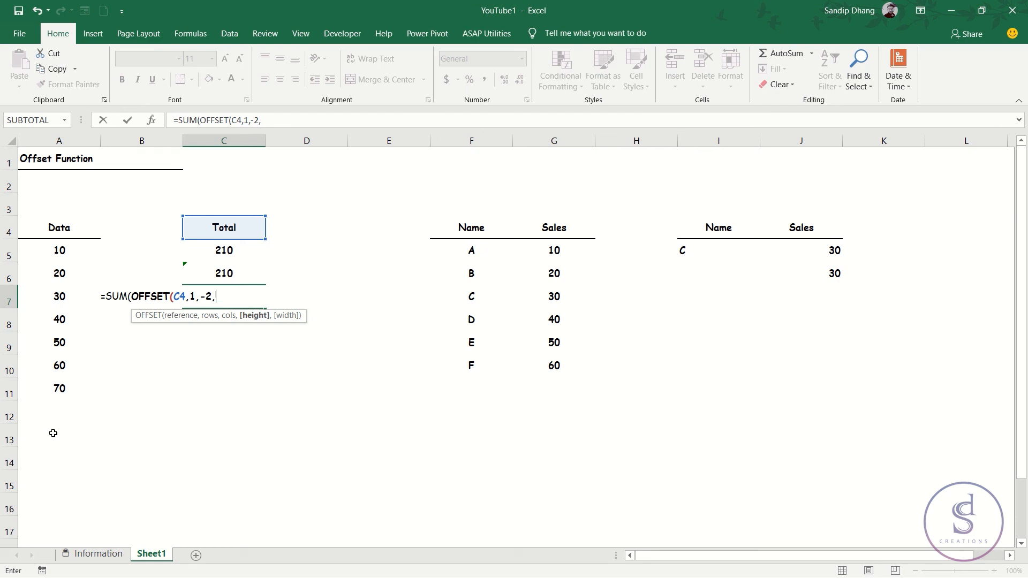
- Supply COUNT(A:A) over the whole Data column as the OFFSET height argument in C7
type("count")
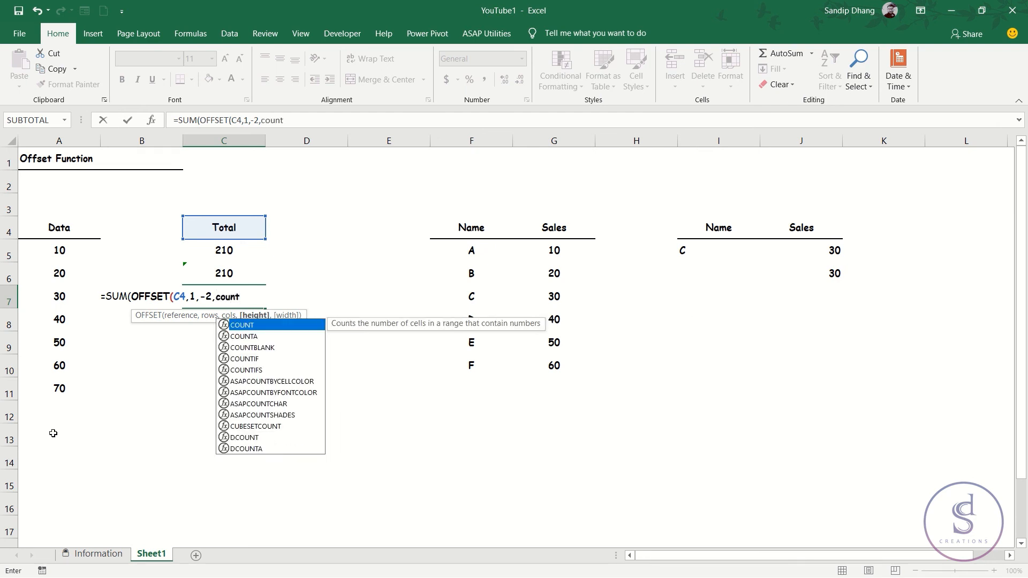
key("Tab")
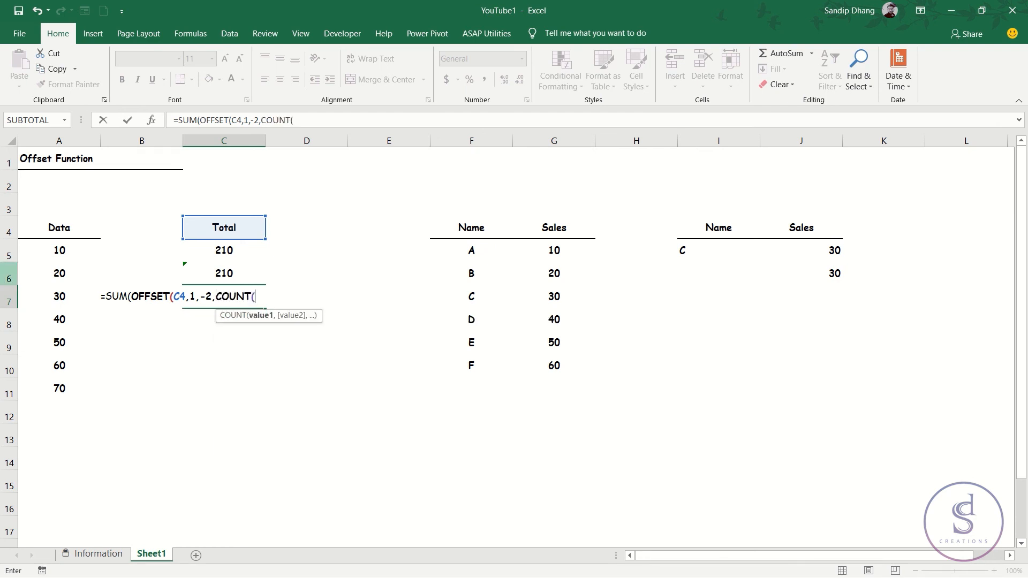
left_click(44, 142)
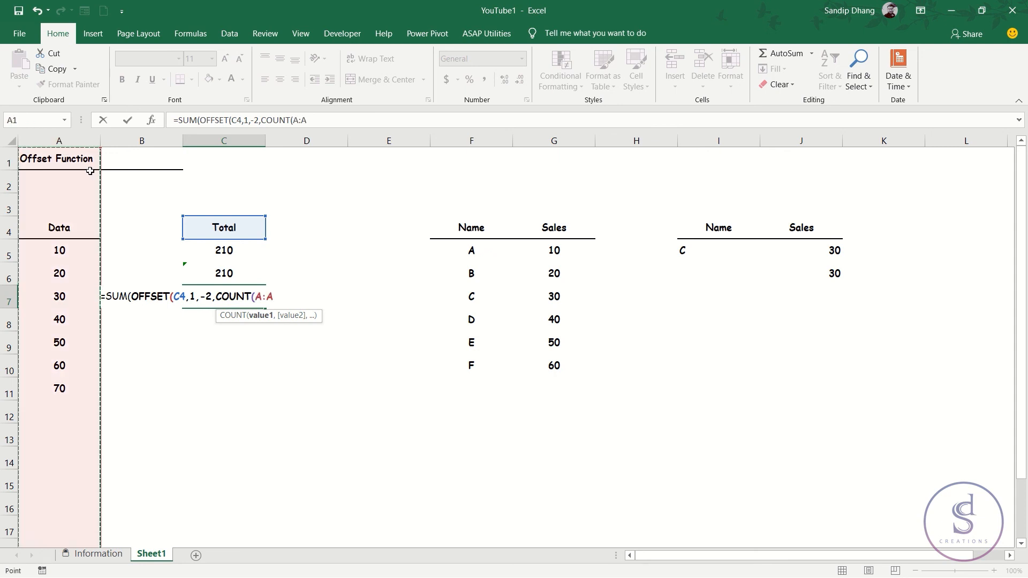
type(")")
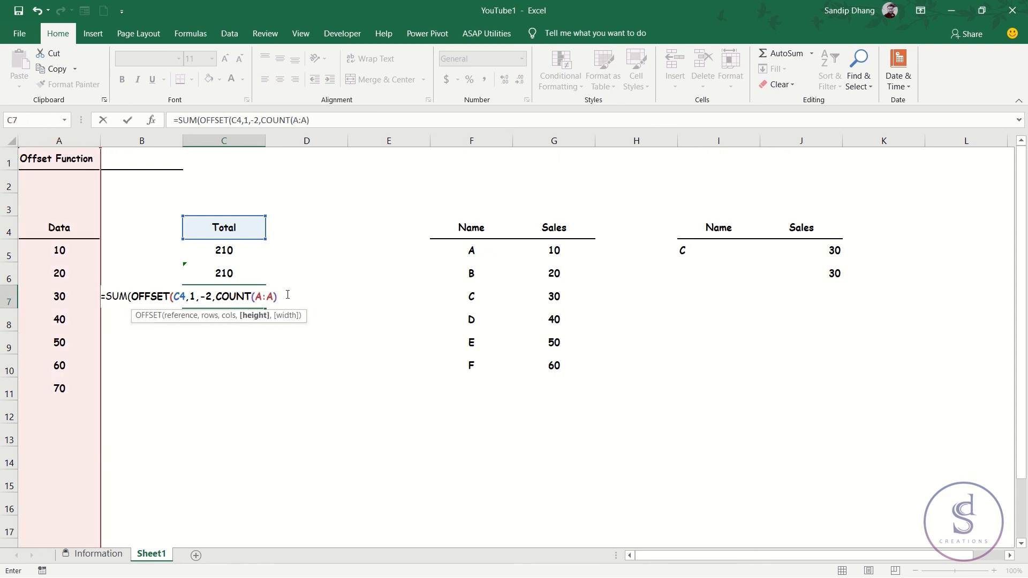
- Evaluate the COUNT(A:A) part inside the C7 formula to check its value, and restore the function text
left_click_drag(277, 297, 218, 298)
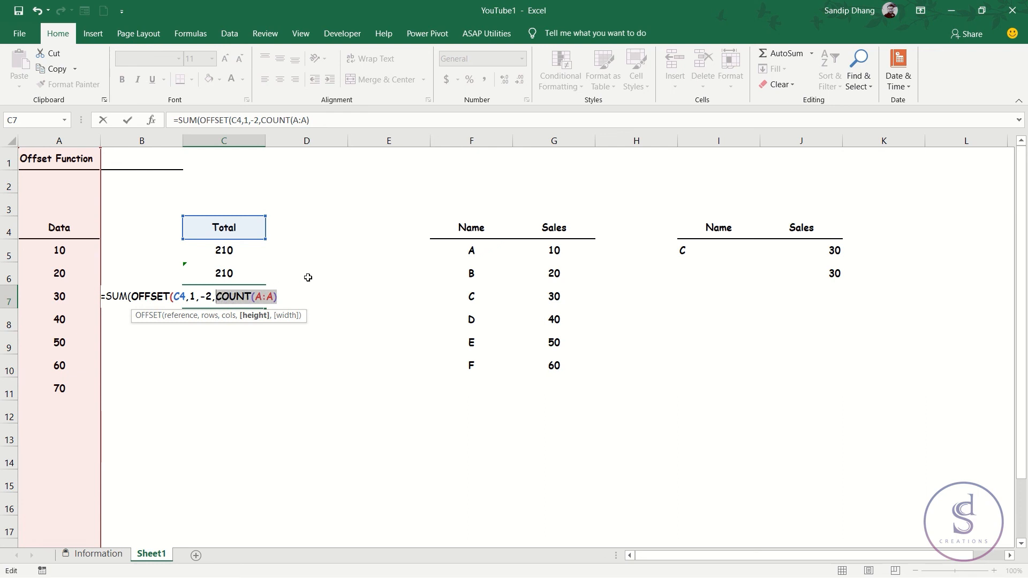
key("F9")
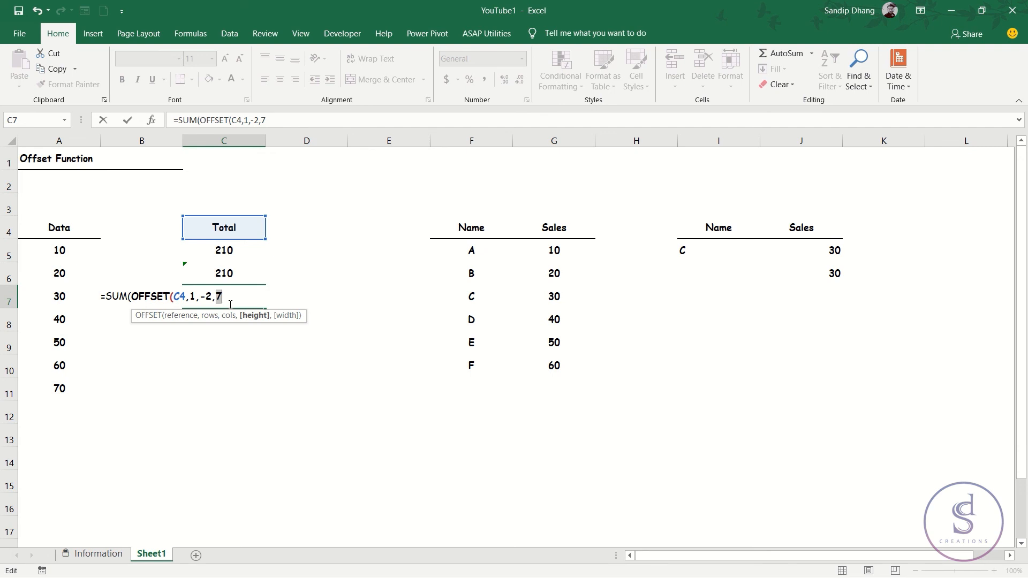
key("ctrl+z")
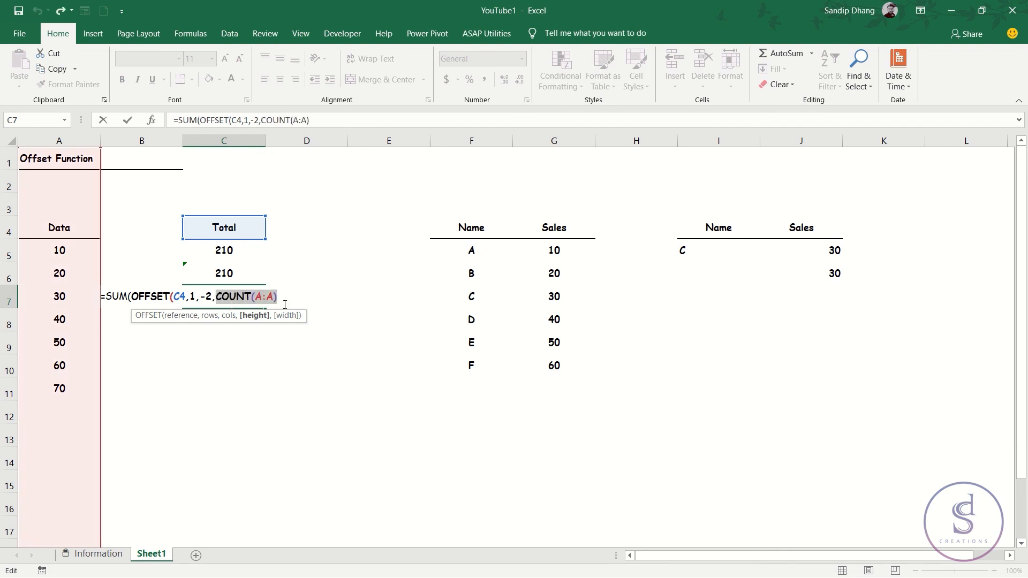
key("Right")
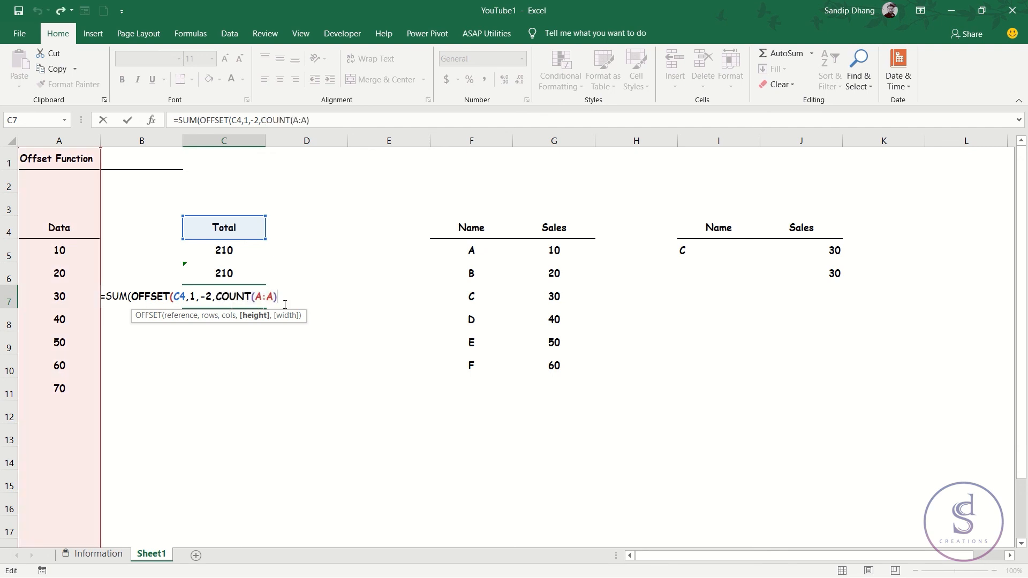
- Complete and enter the C7 formula as =SUM(OFFSET(C4,1,-2,COUNT(A:A))) and review it
type(")")
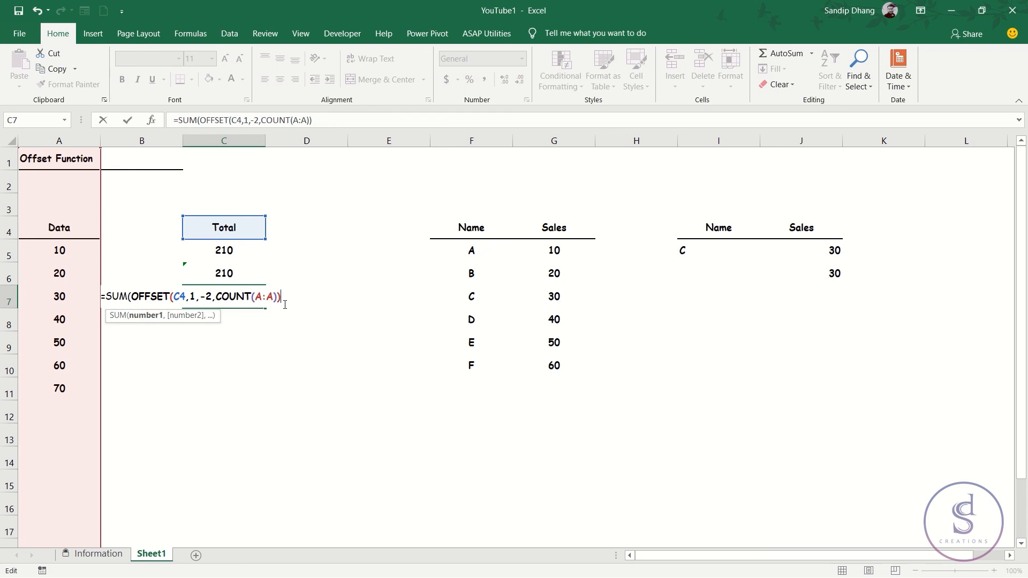
key("Return")
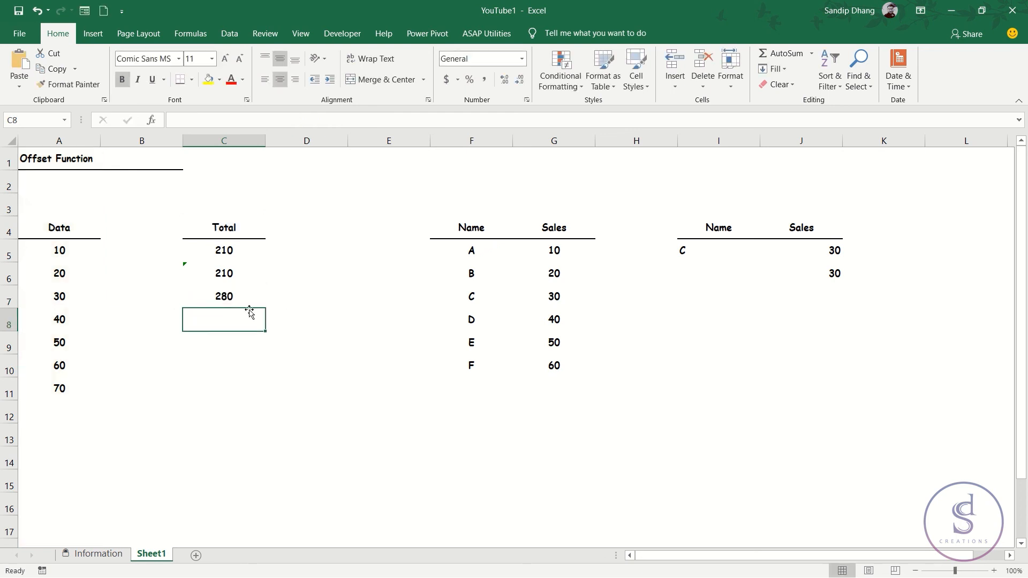
left_click(230, 297)
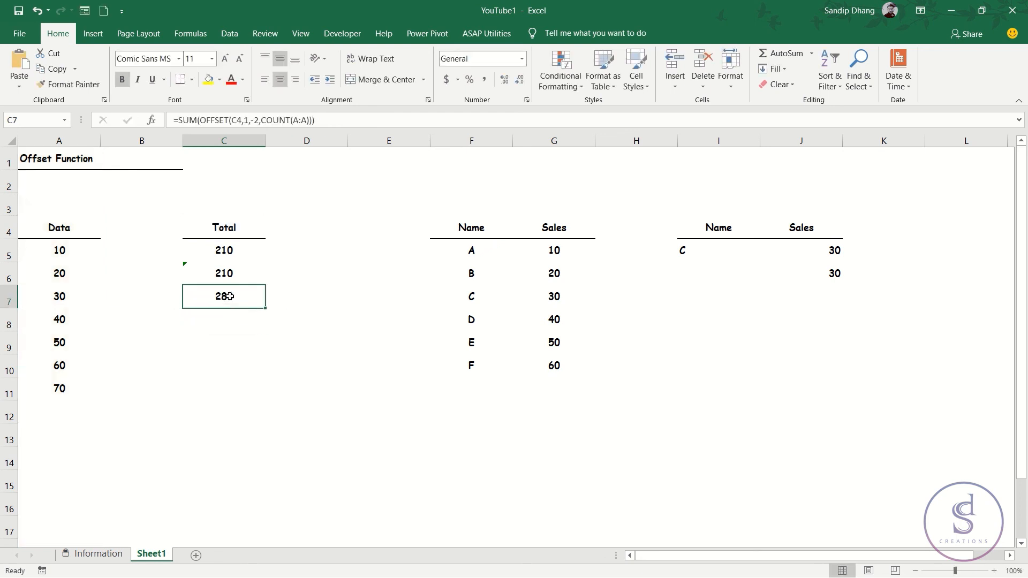
- Extend the Data column with 80, 90, 100 and 120 in A12:A15 and check the dynamic total in C7
left_click(55, 399)
left_click(58, 408)
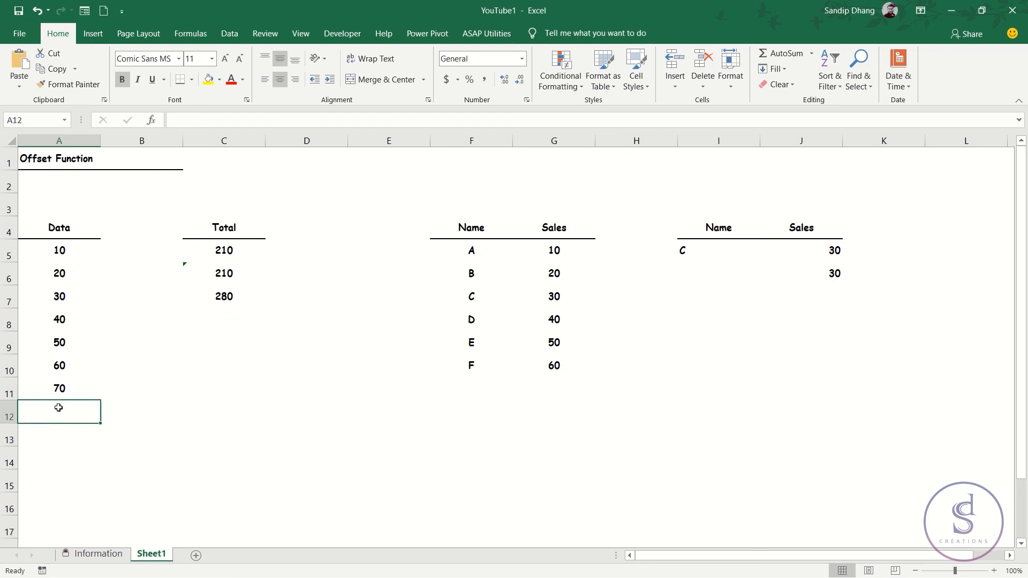
type("80")
key("Return")
type("90")
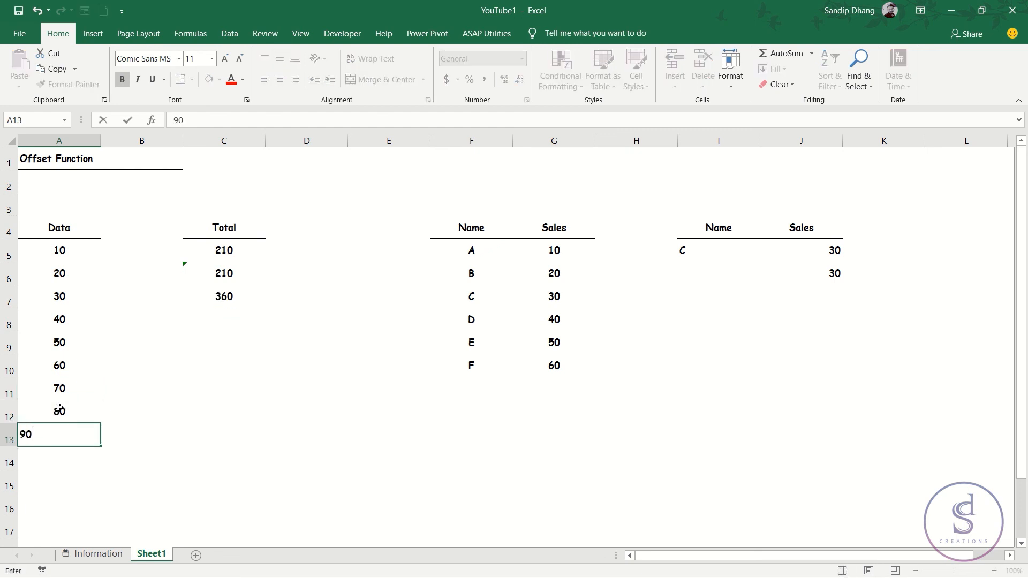
key("Return")
type("100")
key("Return")
type("120")
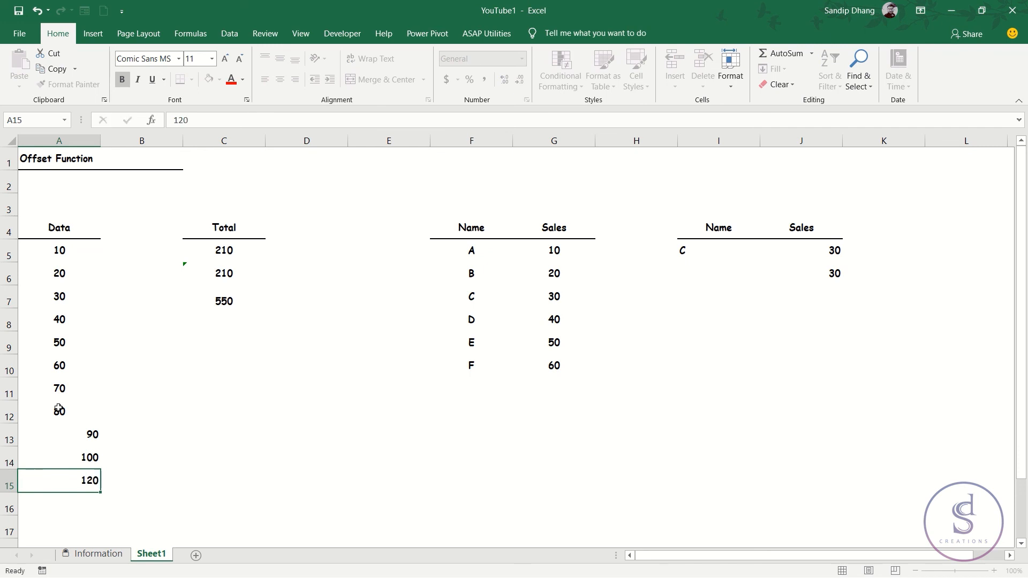
key("Return")
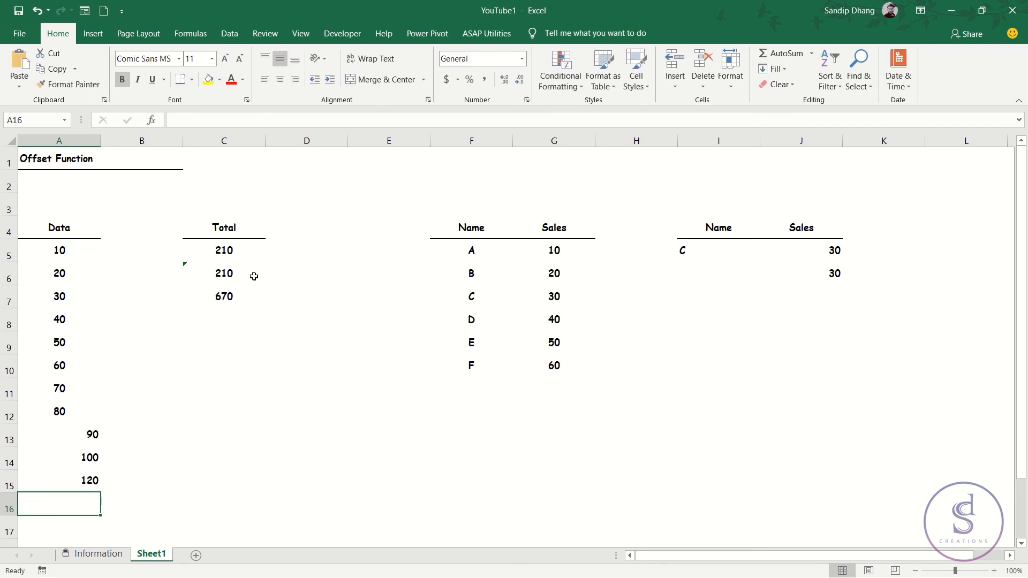
left_click(231, 297)
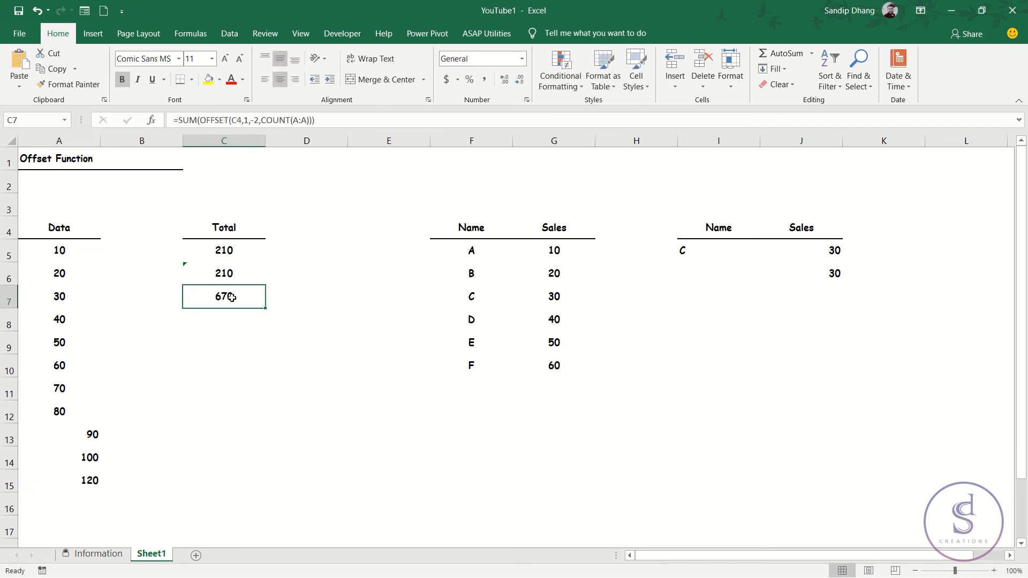